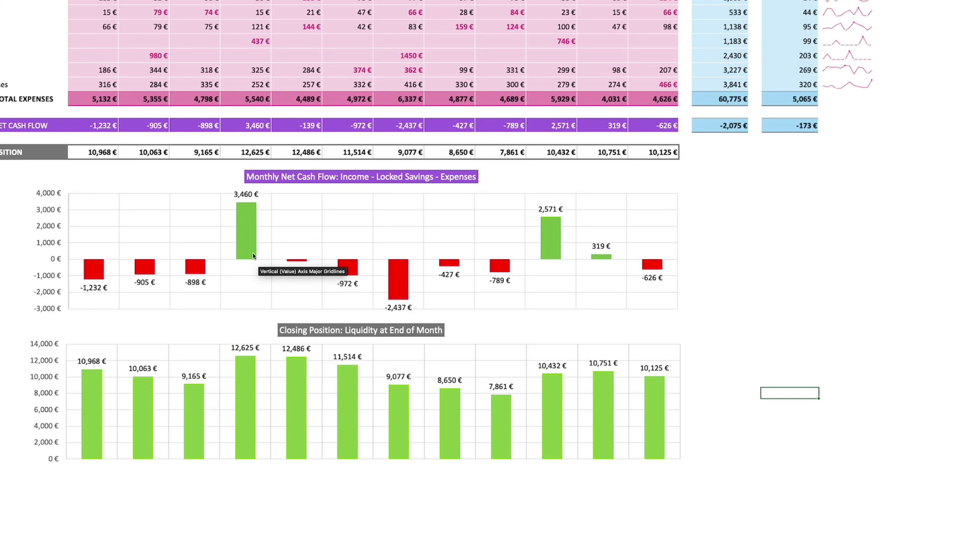
Insert a new empty row above Other Income, then undo the insertion
mouse_move(253, 256)
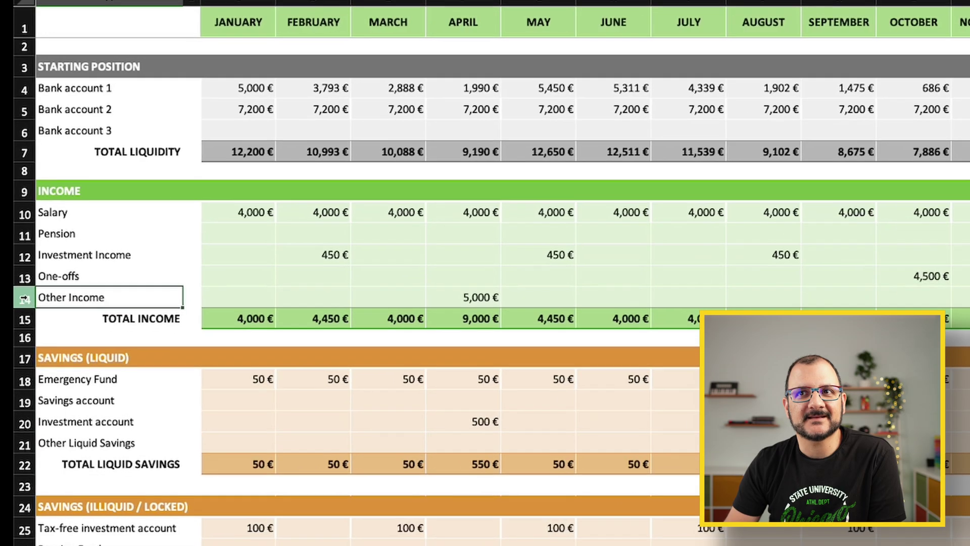
right_click(24, 313)
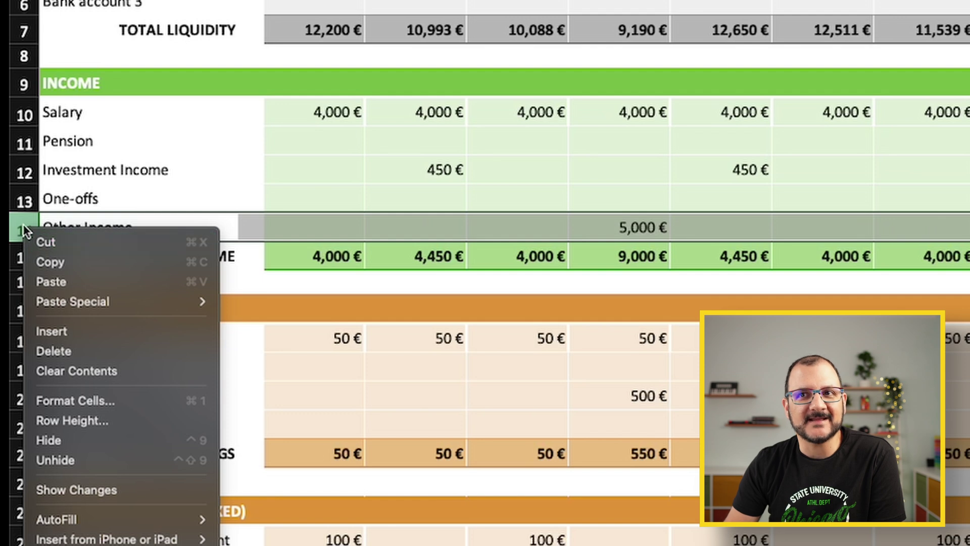
left_click(83, 329)
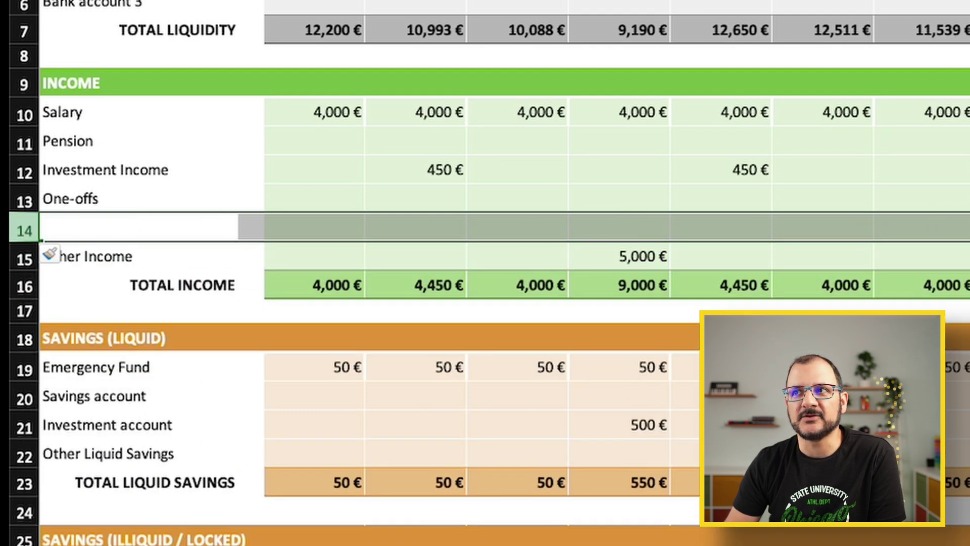
key("ctrl+z")
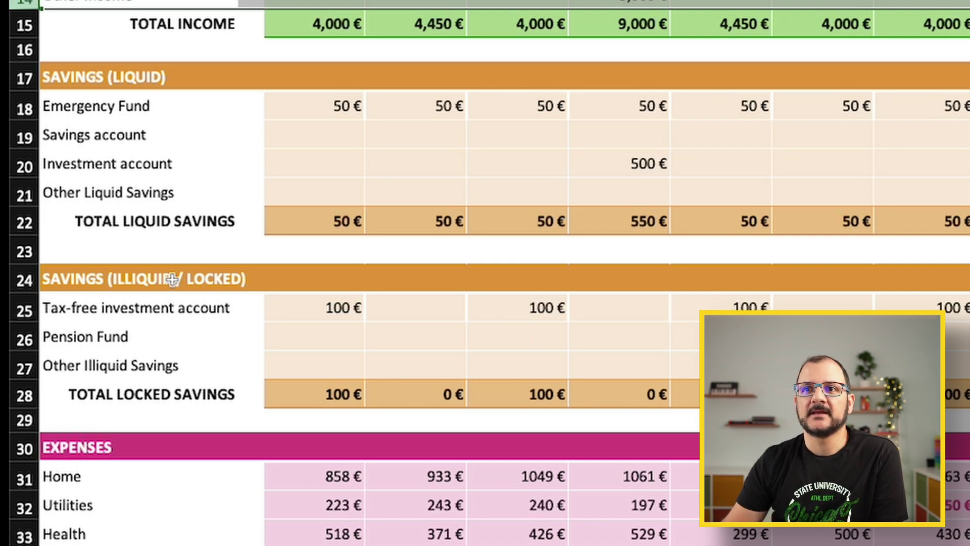
Review the Tax-free investment account and Pension Fund labels and the expense categories Home to Other Expenses
left_click(177, 306)
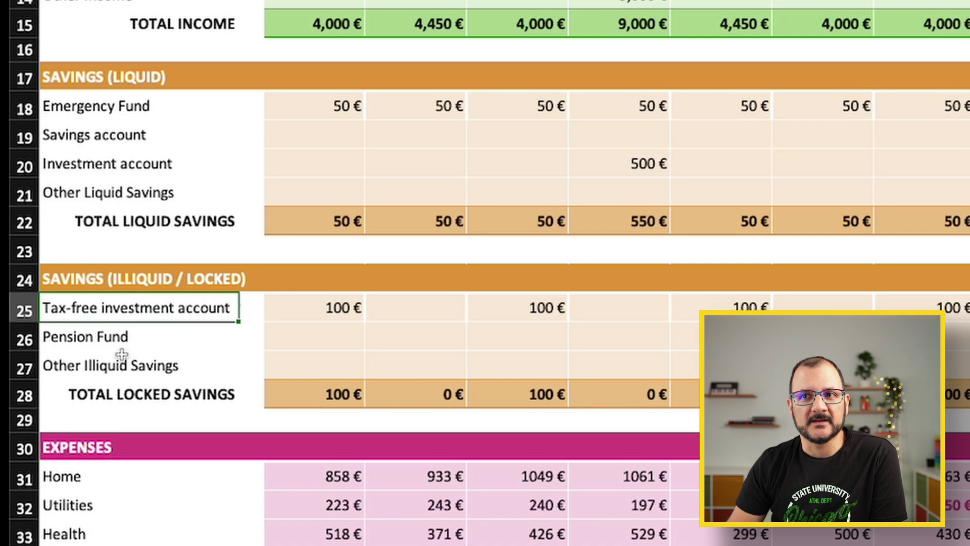
left_click(121, 336)
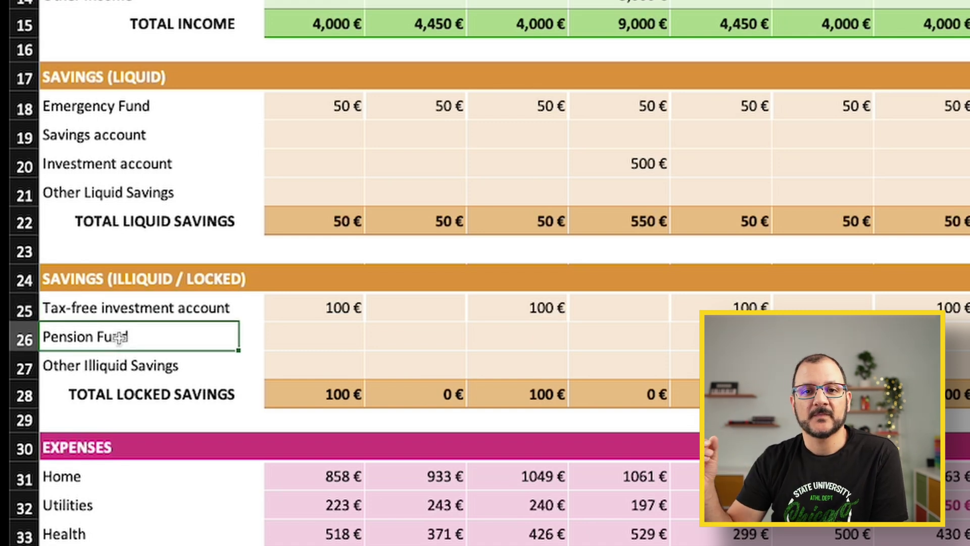
left_click(171, 306)
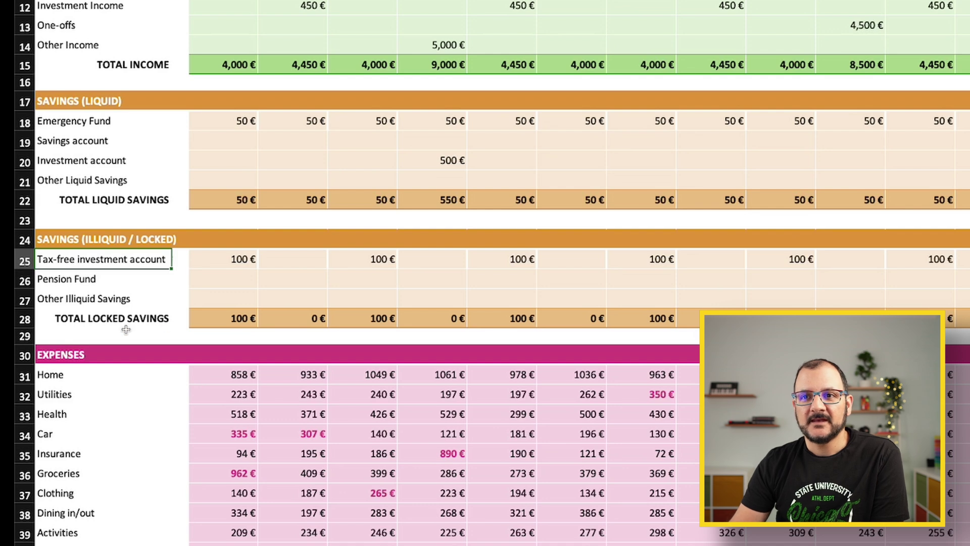
left_click(89, 353)
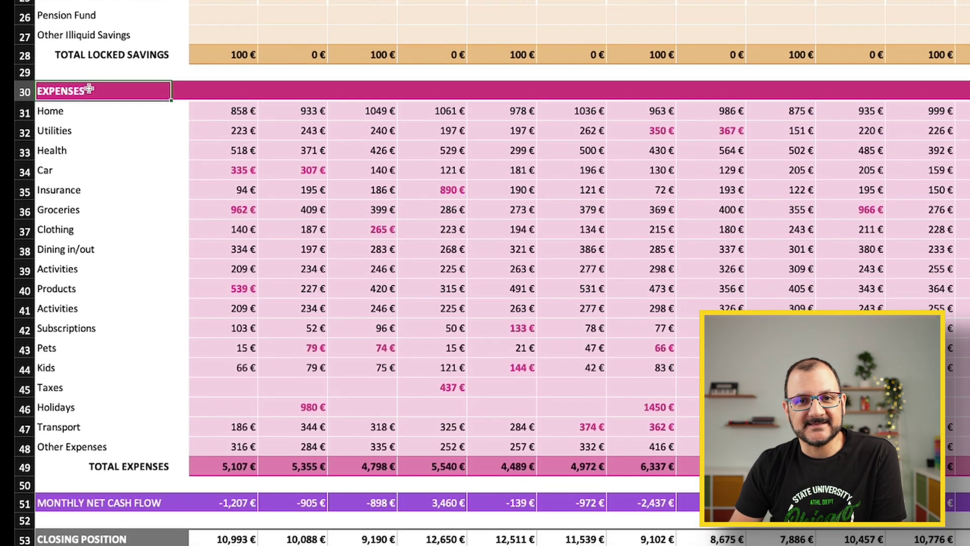
left_click_drag(105, 113, 132, 444)
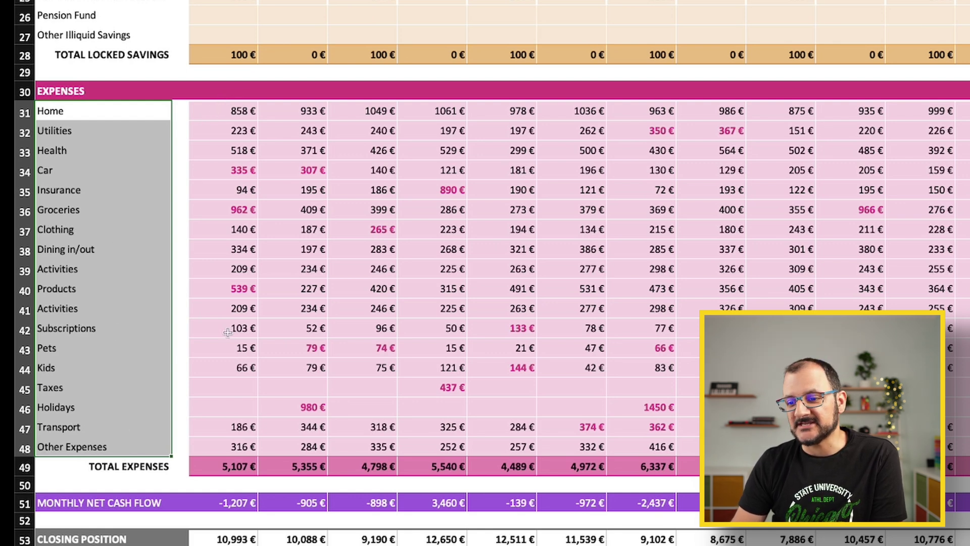
scroll(216, 109, "down", 7)
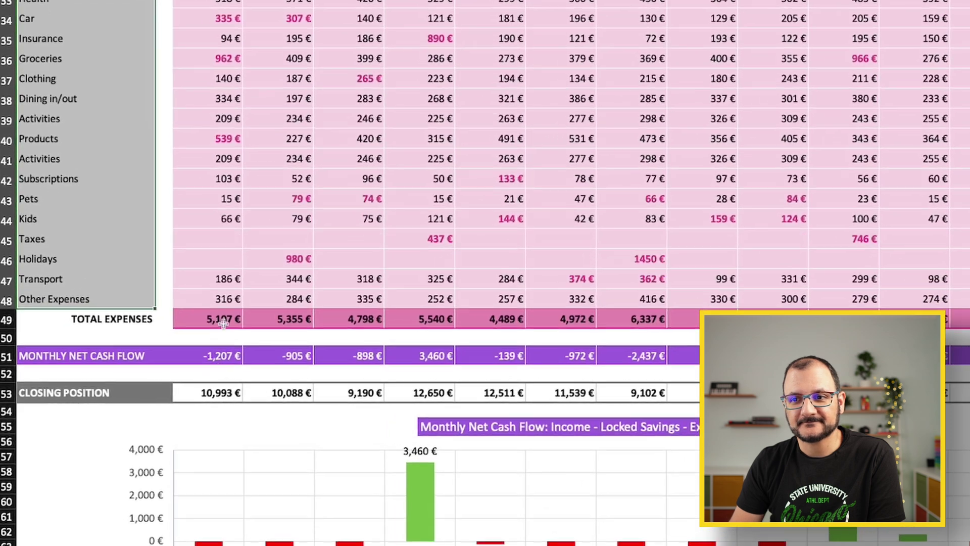
key("Down")
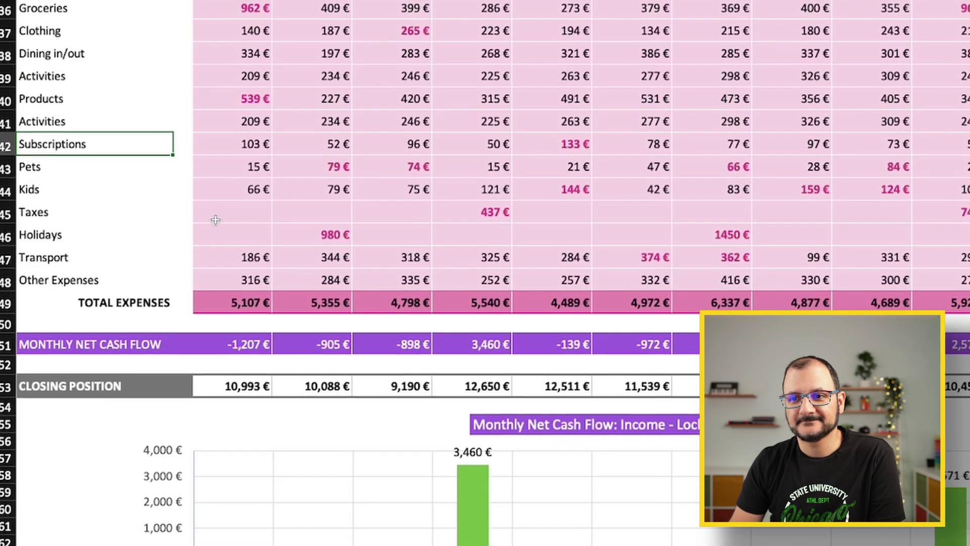
Highlight January's net cash flow of -1,207 € and closing position of 10,993 €
left_click(249, 342)
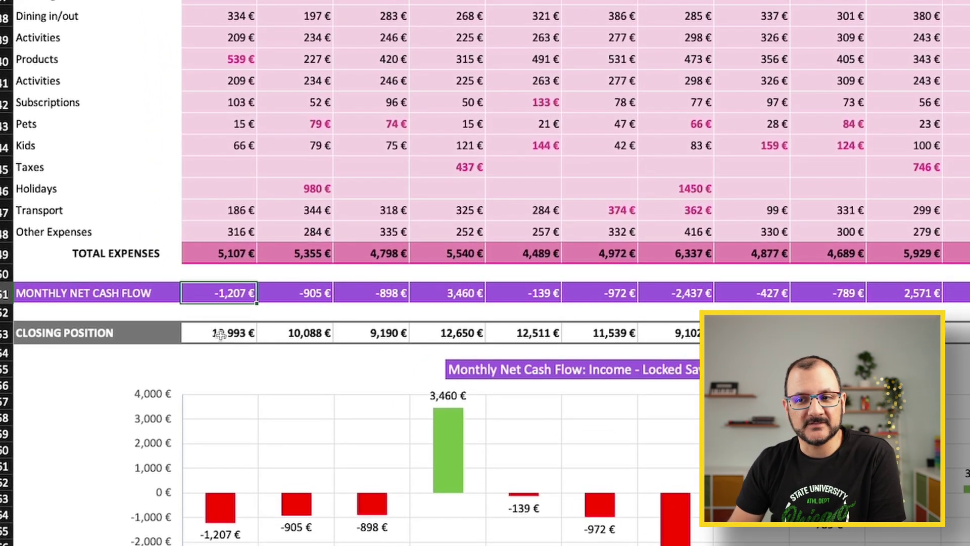
left_click(217, 334)
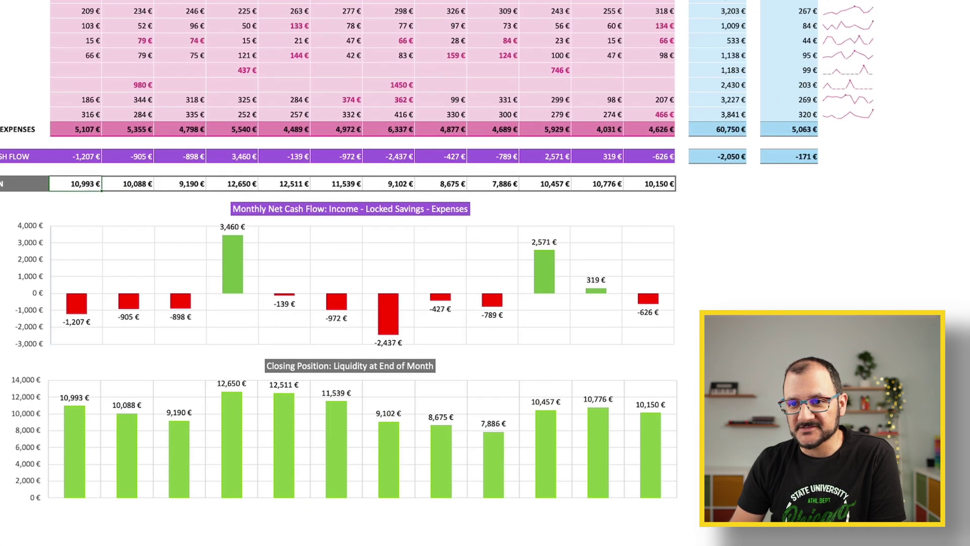
left_click(697, 221)
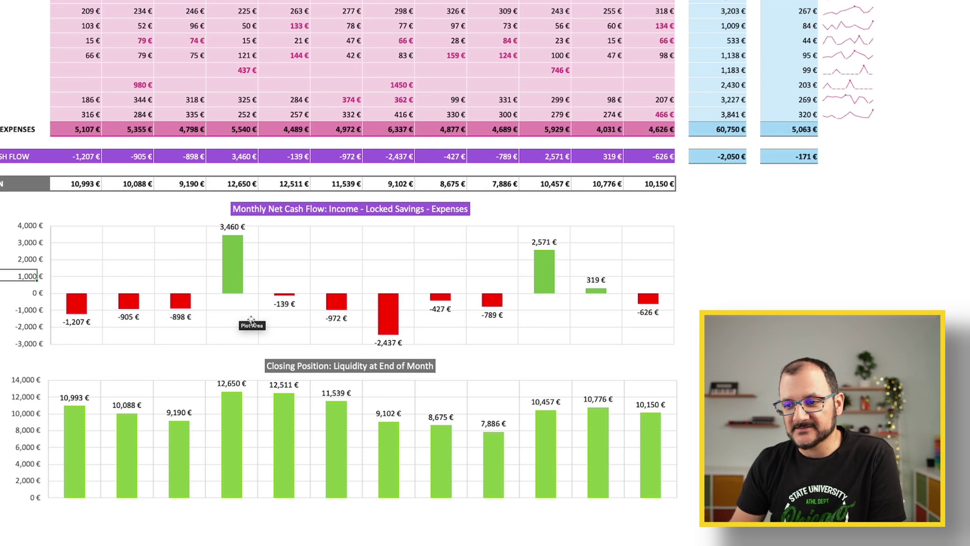
left_click(496, 541)
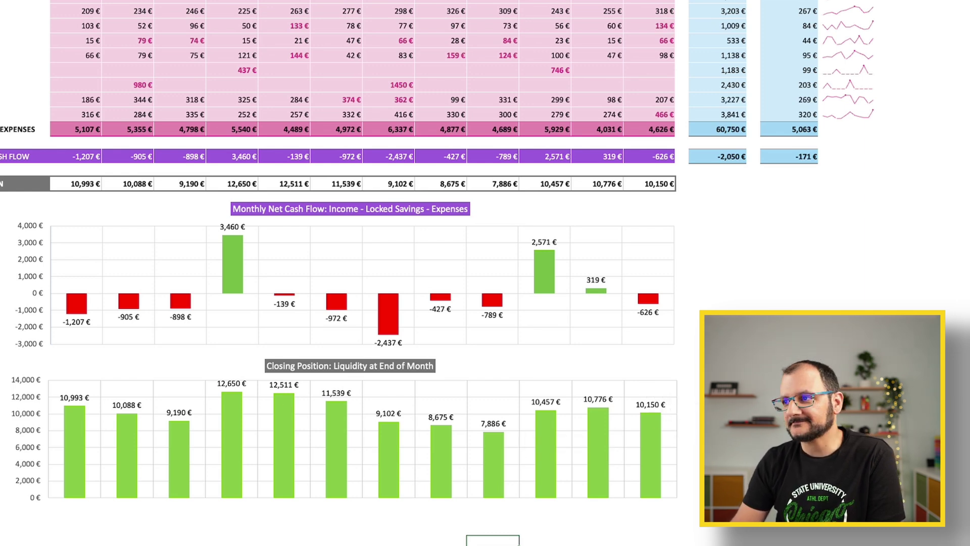
Review the income and liquid savings yearly totals and the monthly averages from 924 € to 5,063 €
scroll(583, 435, "up", 10)
scroll(584, 435, "right", 3)
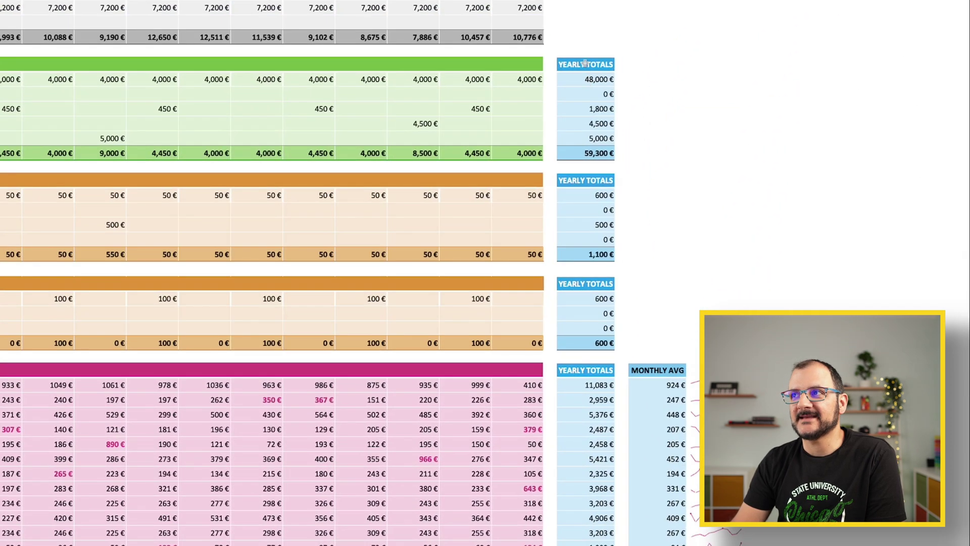
left_click_drag(585, 63, 584, 152)
left_click_drag(591, 196, 597, 265)
mouse_move(596, 298)
left_mouse_down()
mouse_move(600, 355)
mouse_move(608, 312)
left_mouse_up()
scroll(595, 323, "down", 5)
scroll(600, 355, "down", 3)
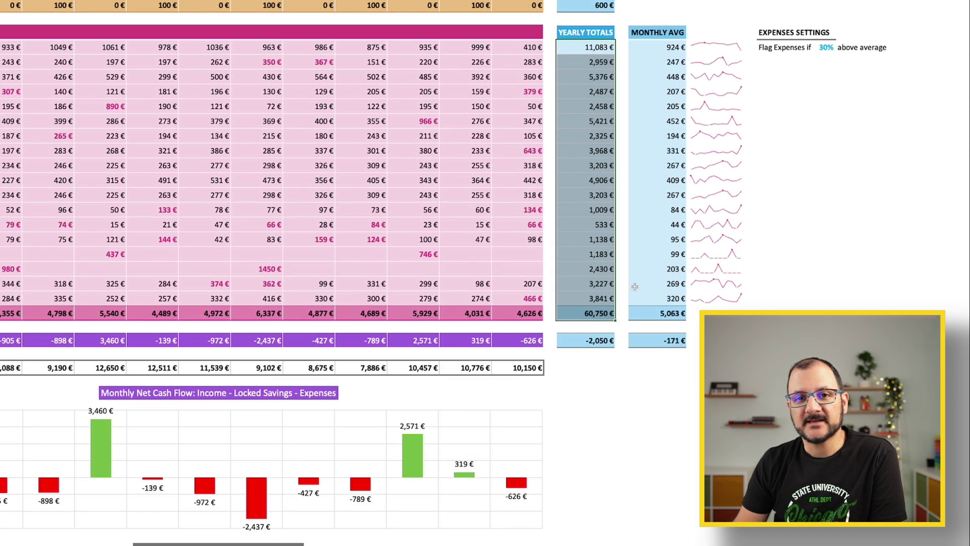
left_click(650, 48)
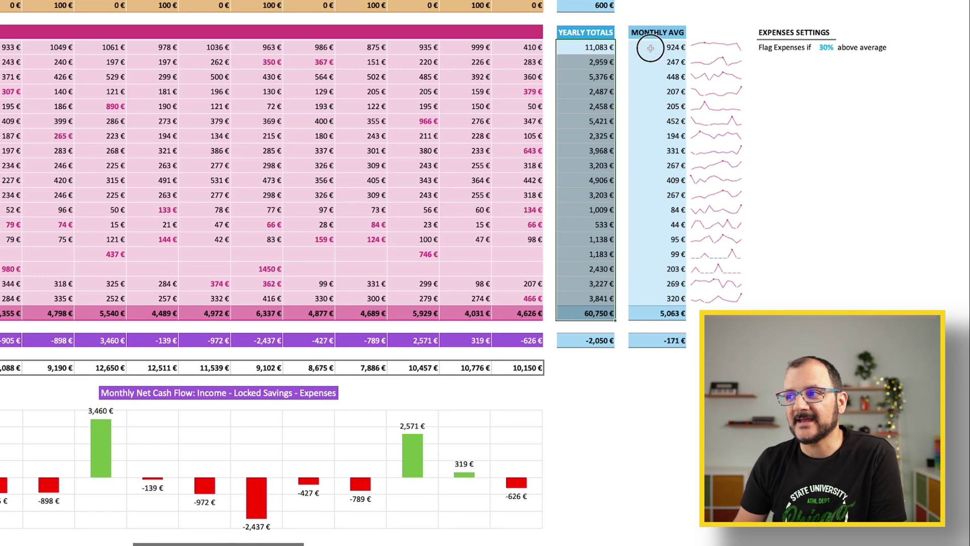
left_click_drag(650, 56, 670, 317)
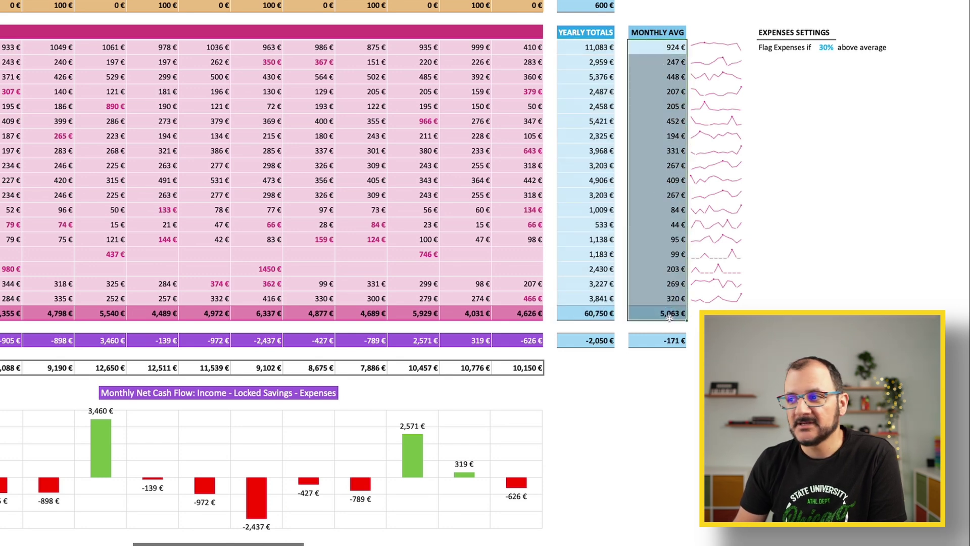
left_click(659, 134)
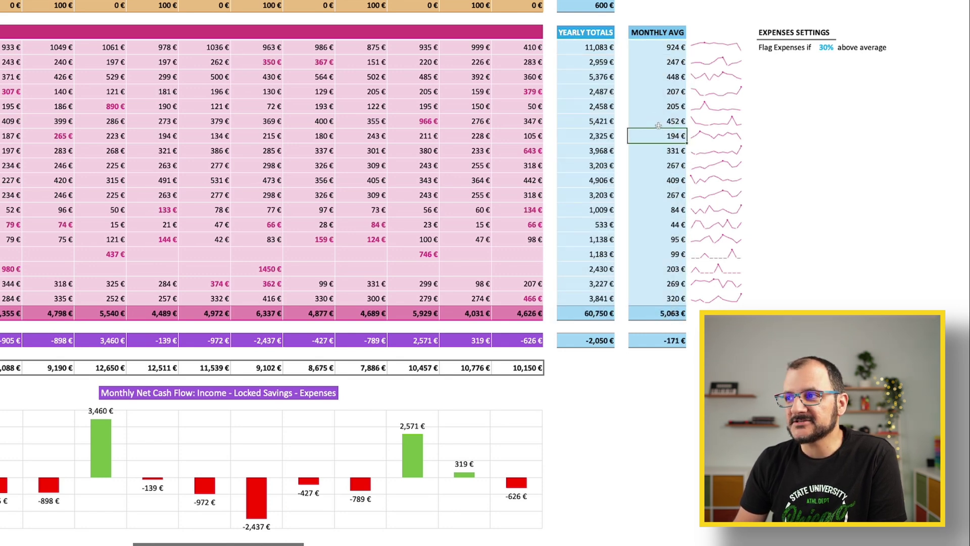
left_click(652, 47)
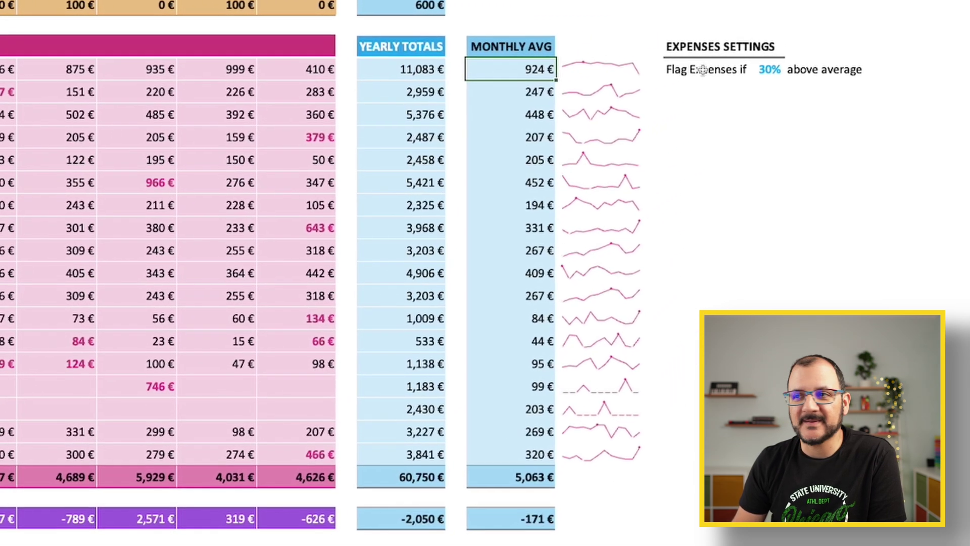
Change the Flag Expenses threshold from 30% to 50%, then enter 1
left_click(794, 60)
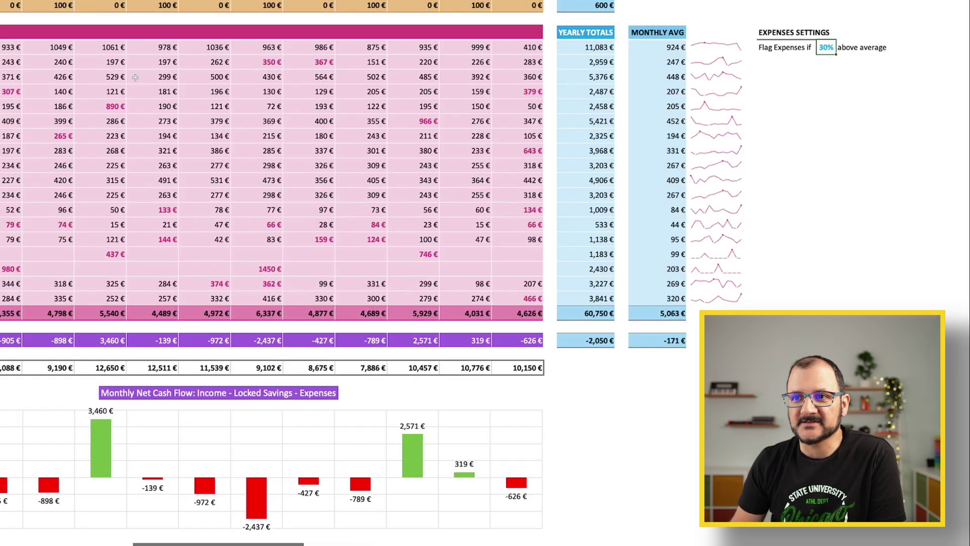
left_click_drag(258, 62, 320, 61)
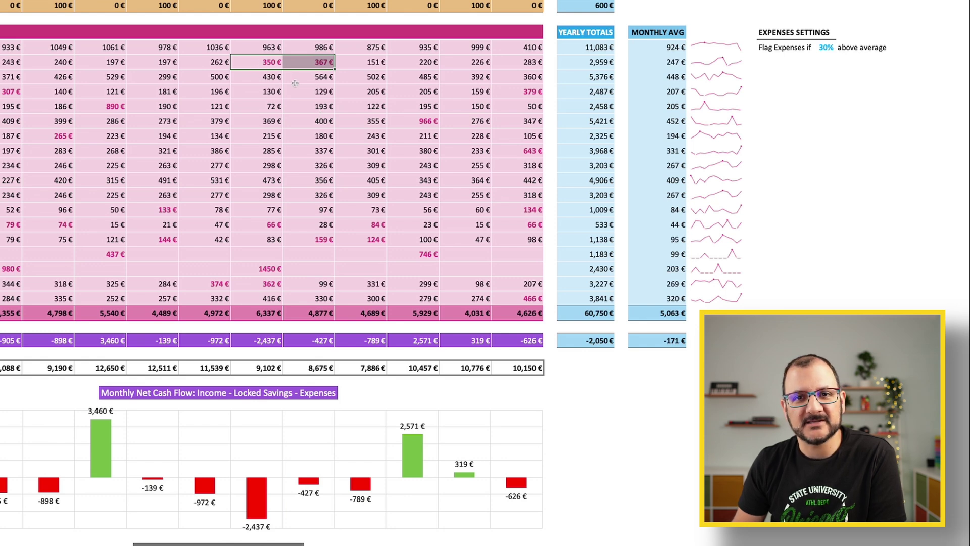
left_click_drag(270, 62, 308, 64)
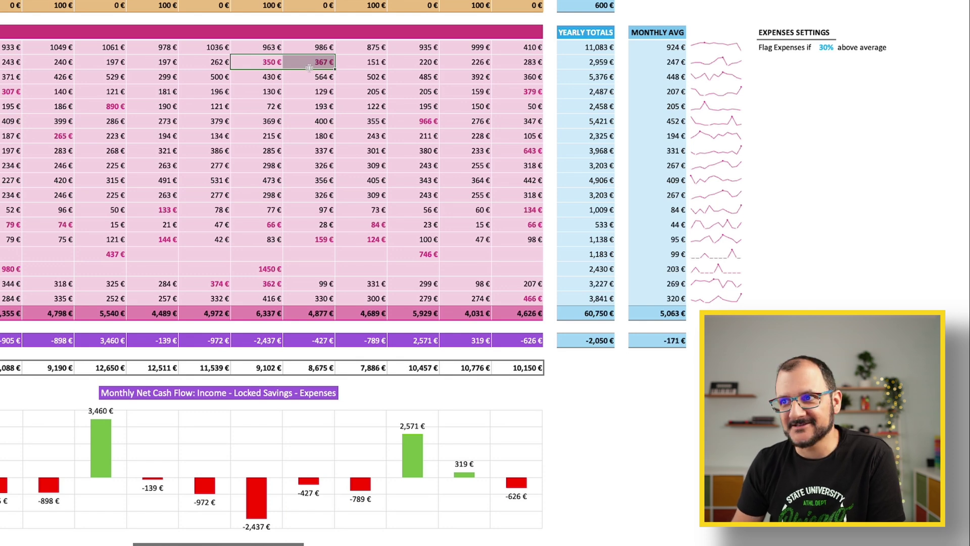
left_click(814, 88)
left_click(823, 49)
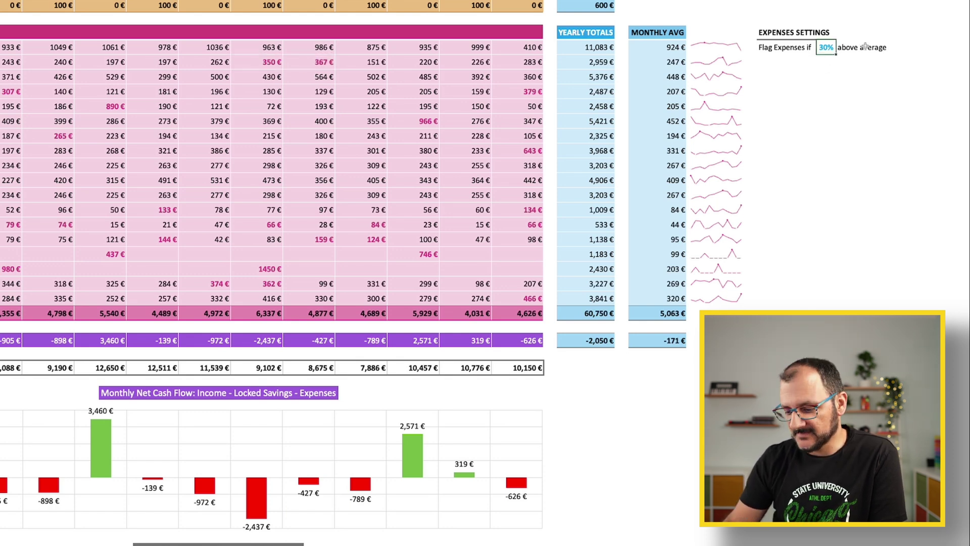
type("50")
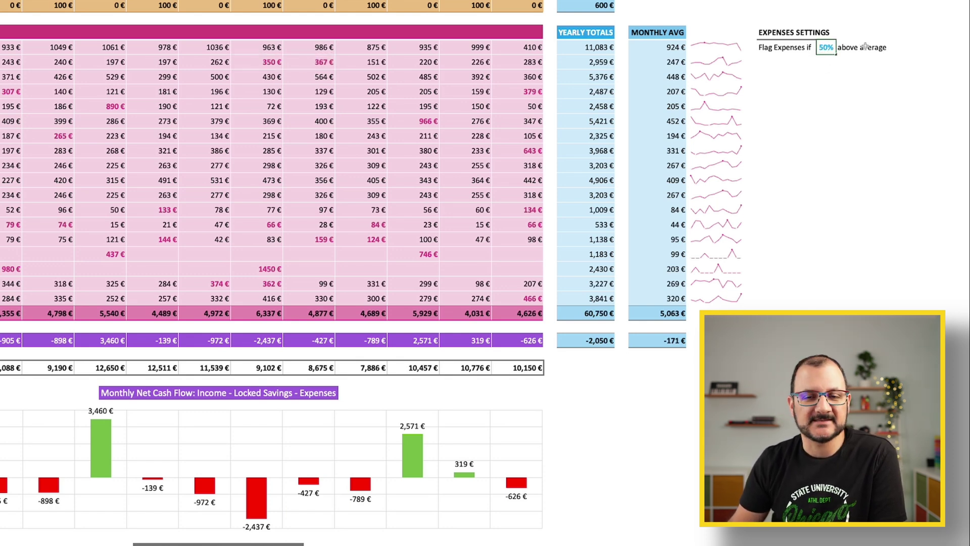
key("Return")
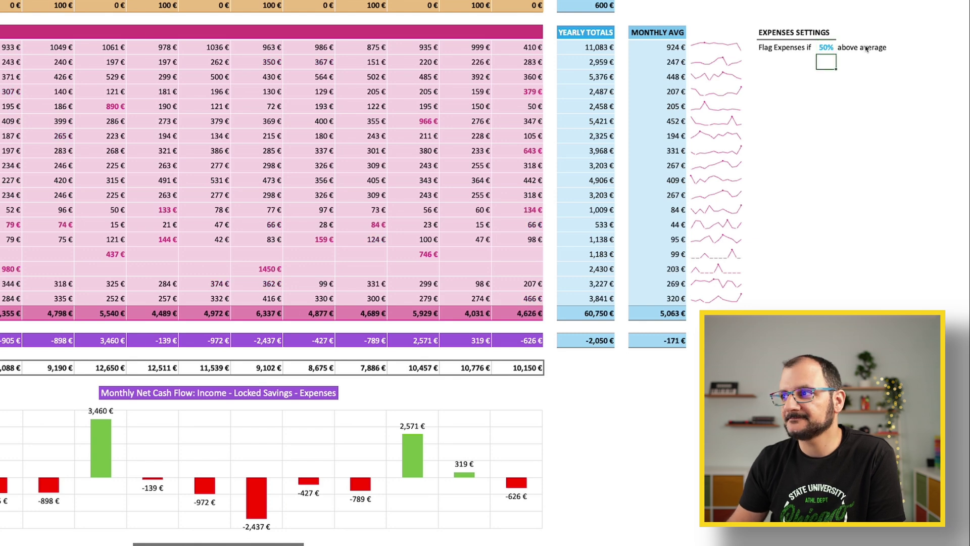
left_click(822, 47)
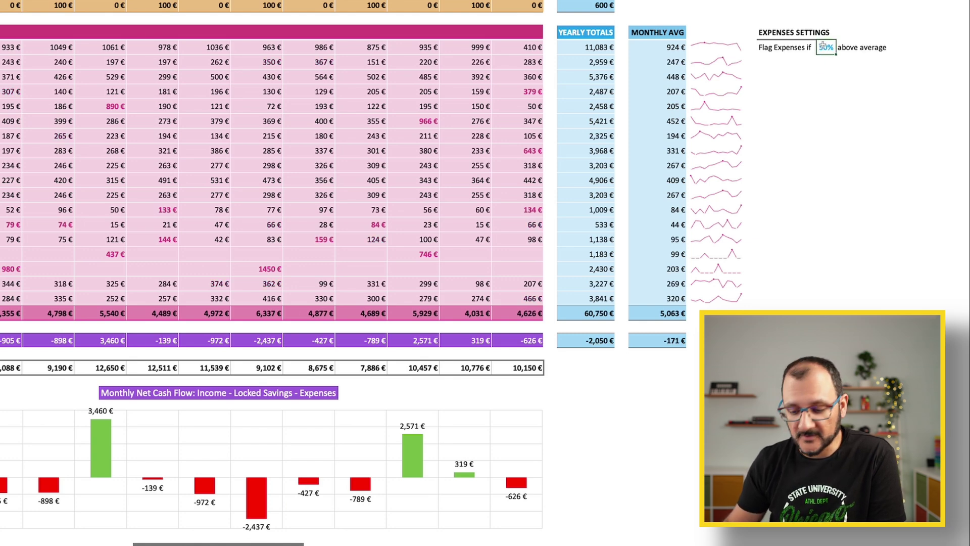
type("1")
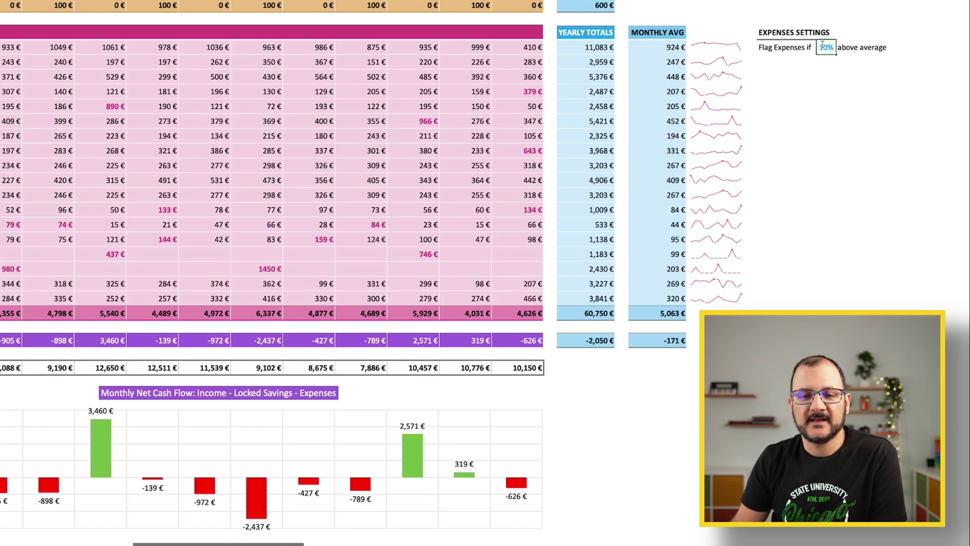
key("Return")
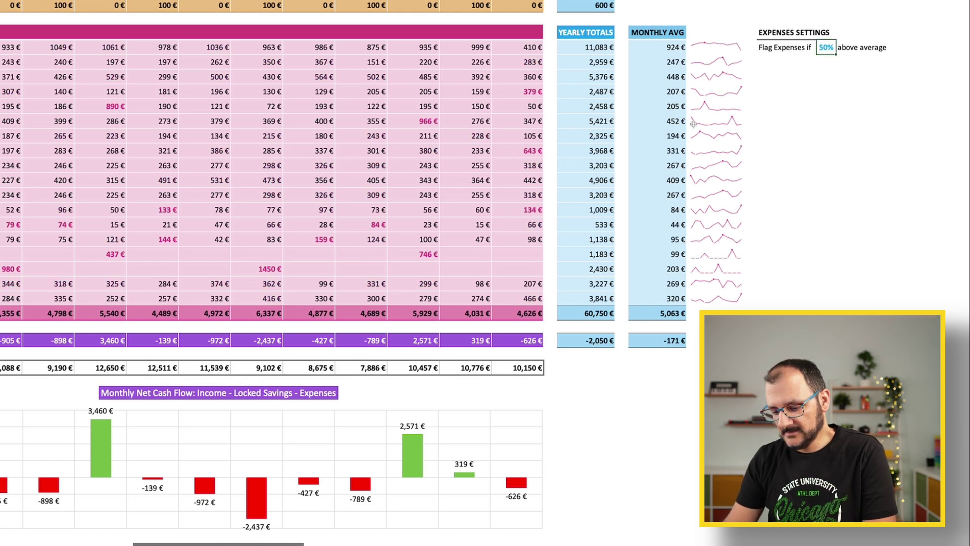
Show the monthly-average sparklines' data, then jump to the January sheet via its header link
left_click(718, 49)
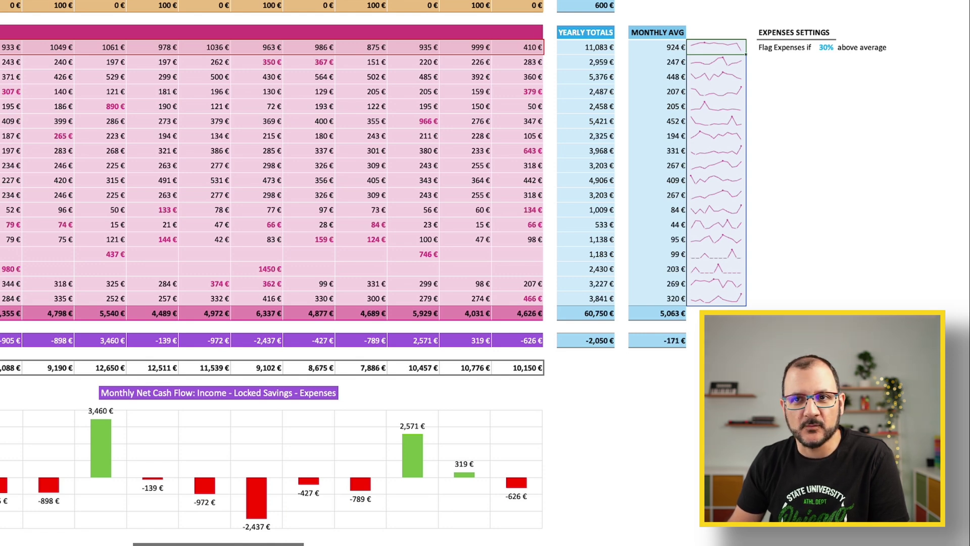
left_click(810, 118)
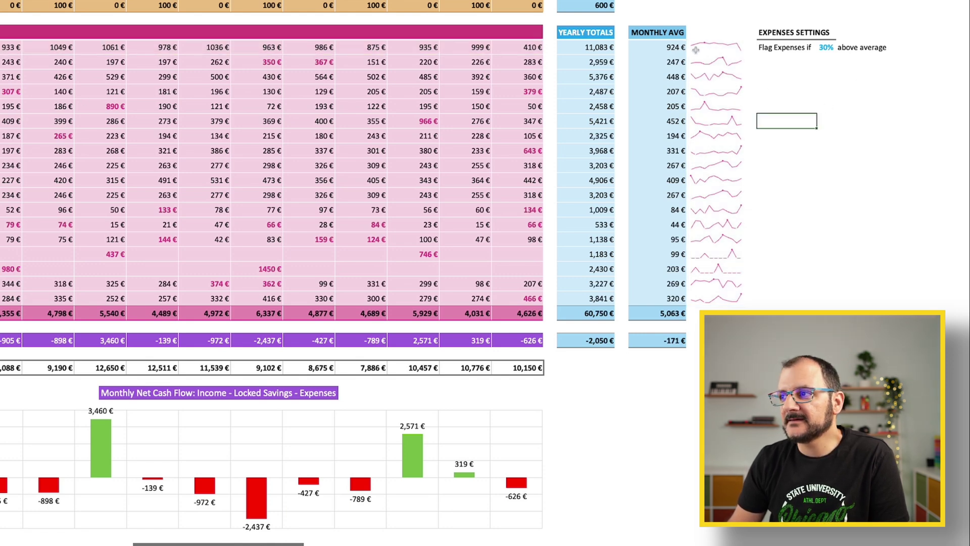
left_click(727, 48)
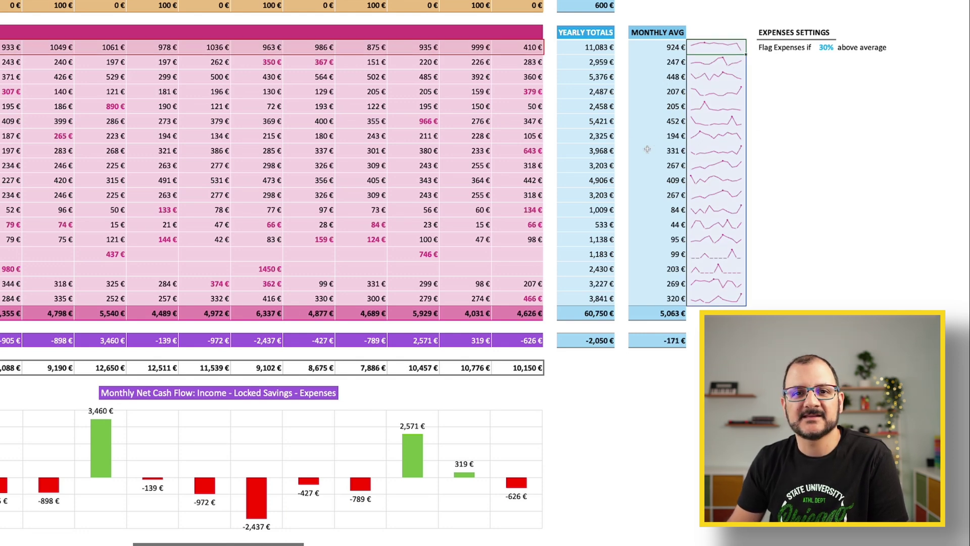
left_click(769, 239)
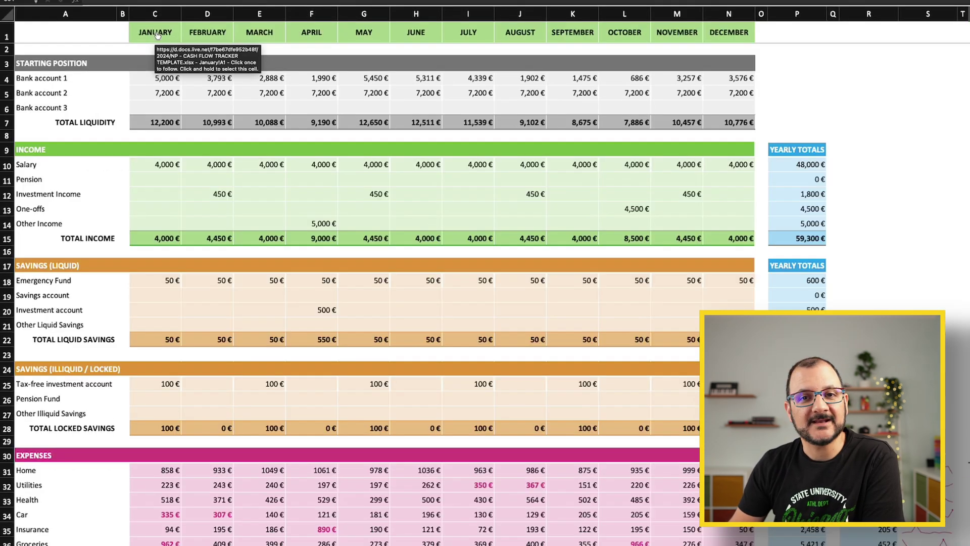
left_click(220, 44)
left_click(158, 34)
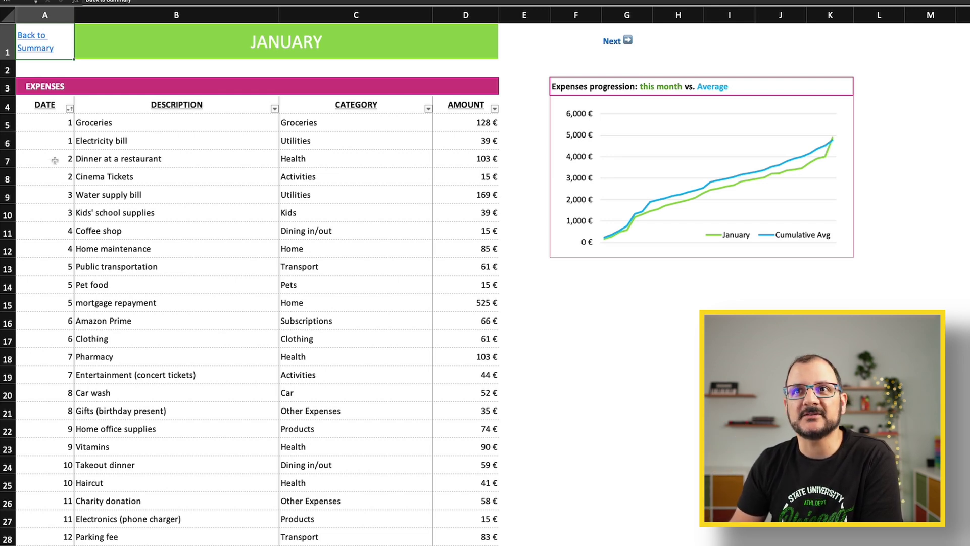
left_click(41, 127)
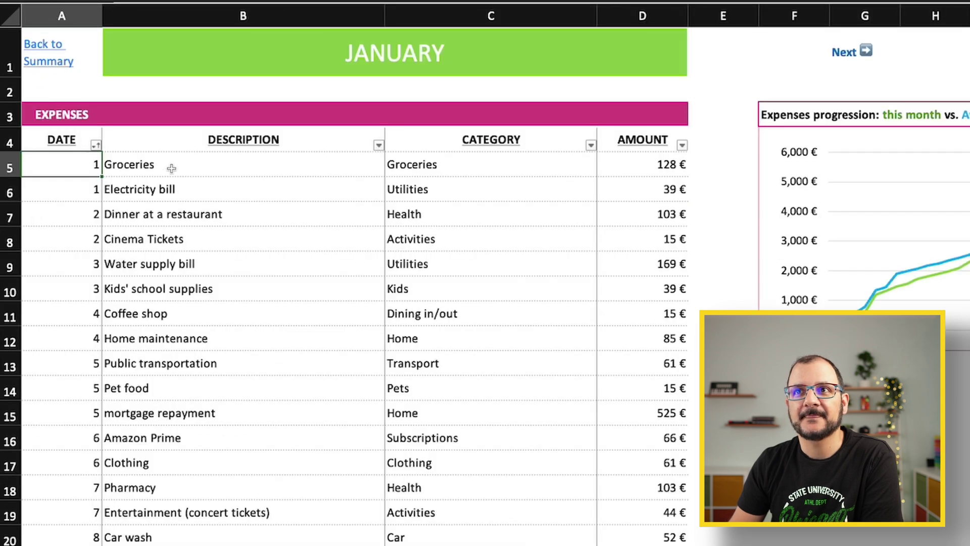
left_click(172, 169)
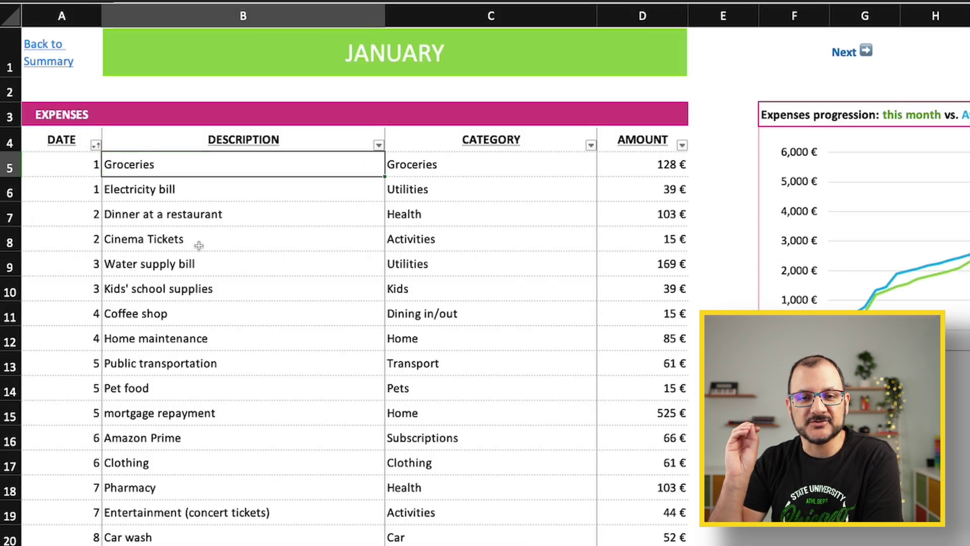
left_click(533, 170)
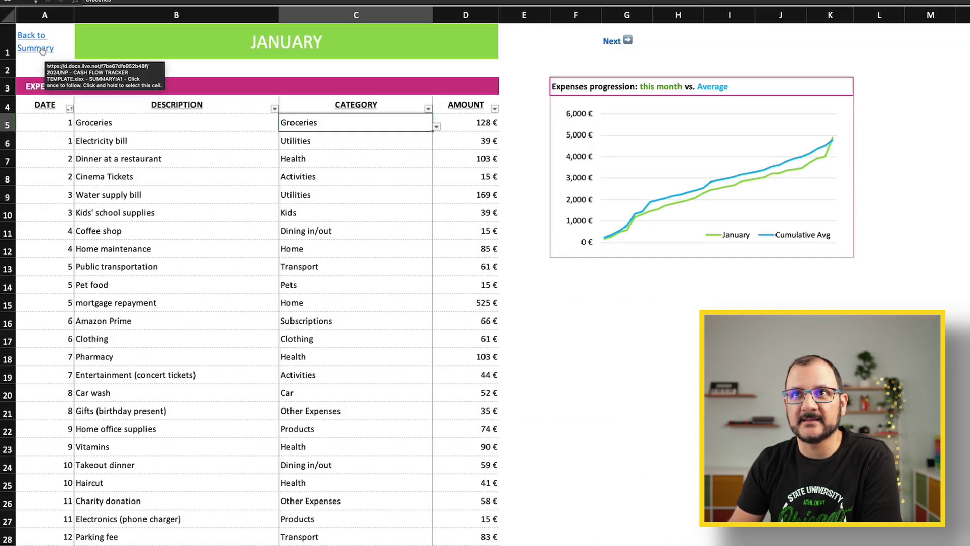
left_click(42, 49)
scroll(55, 74, "down", 9)
left_click(37, 42)
left_click(39, 57)
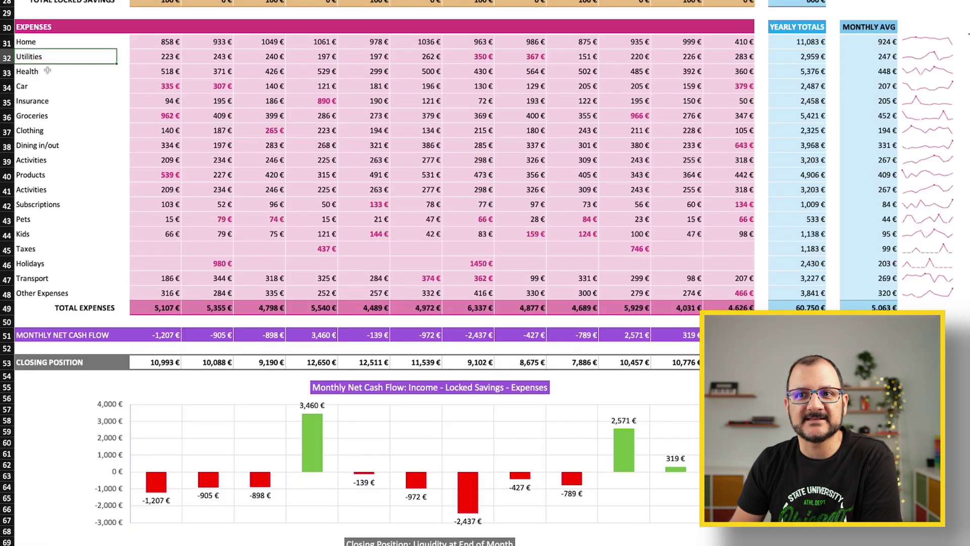
left_click(47, 70)
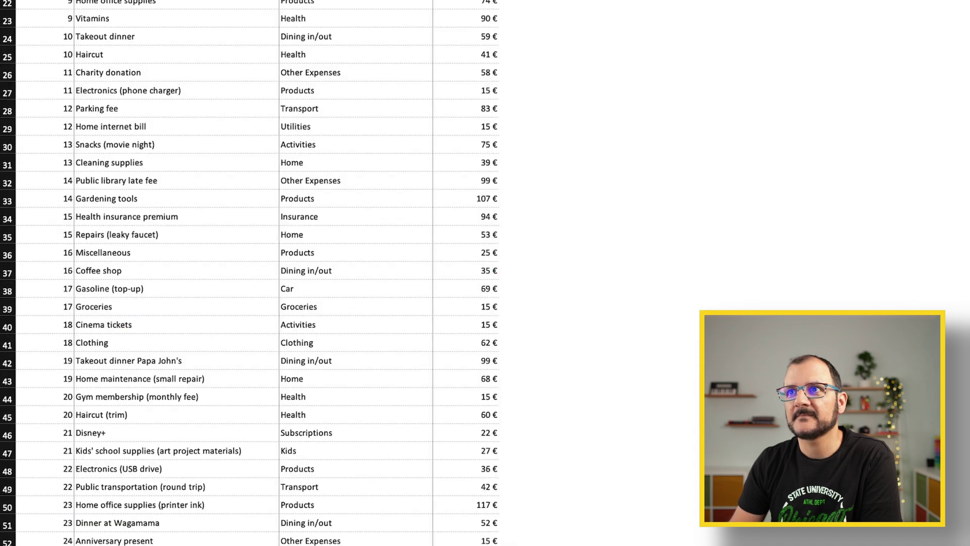
scroll(469, 137, "up", 5)
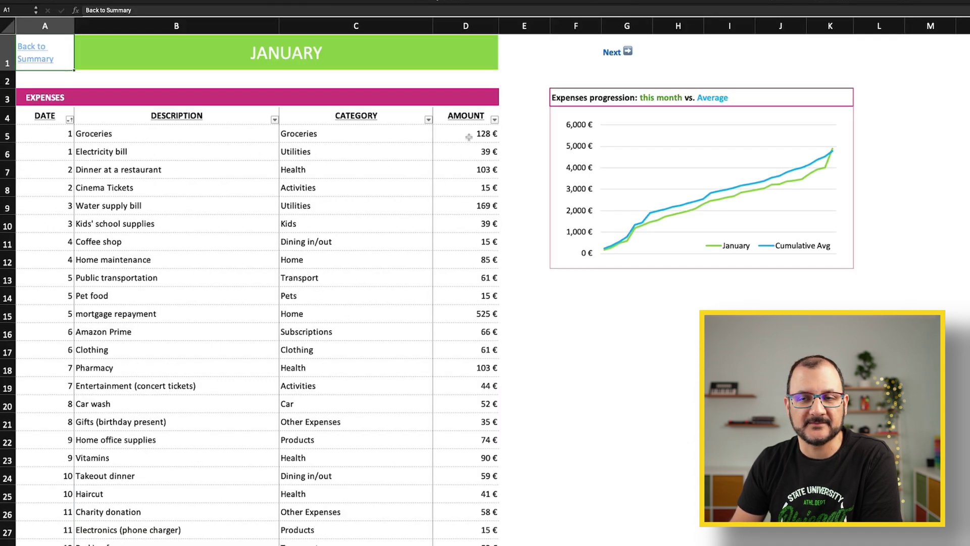
Select the first January expense's date, description, category and 128 € Groceries amount
left_click(469, 137)
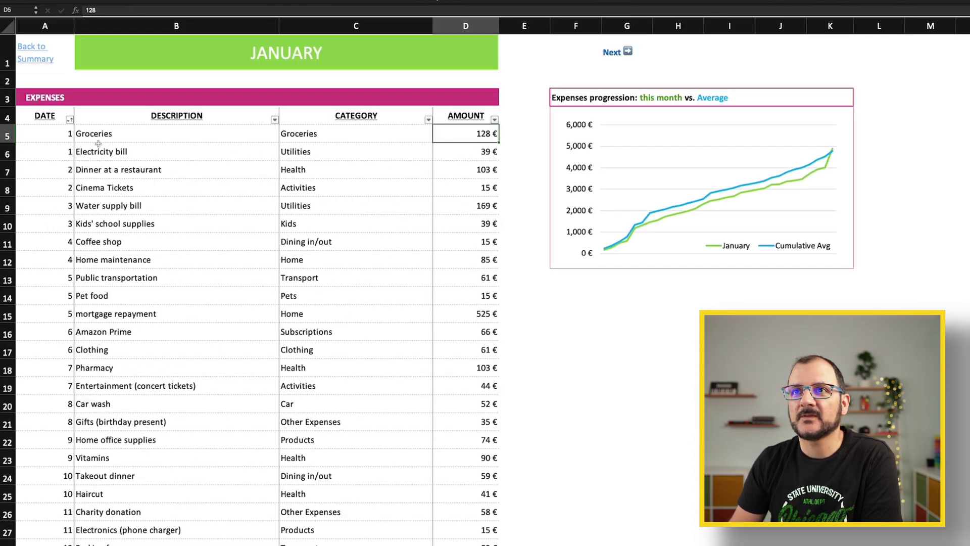
left_click(45, 132)
left_click(121, 133)
left_click(303, 133)
left_click(464, 136)
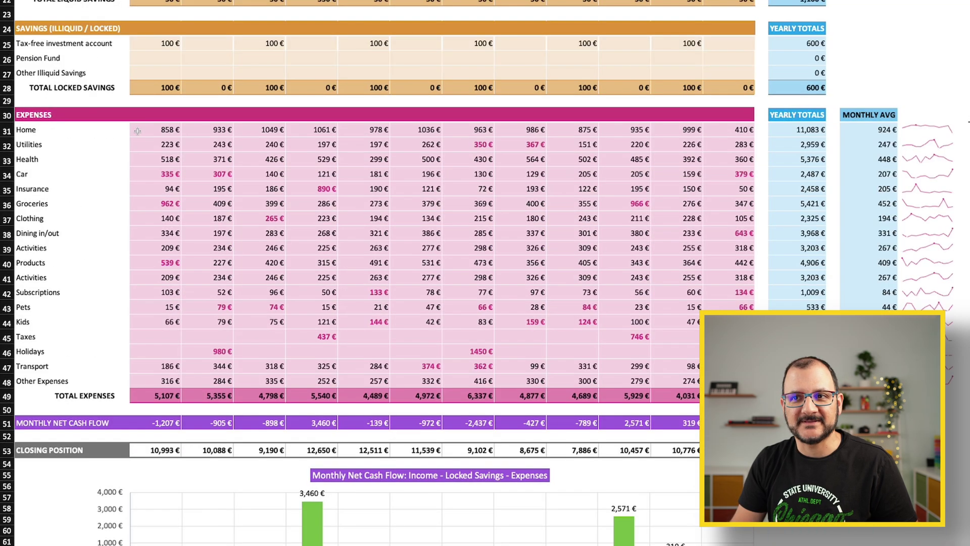
left_click_drag(67, 129, 76, 380)
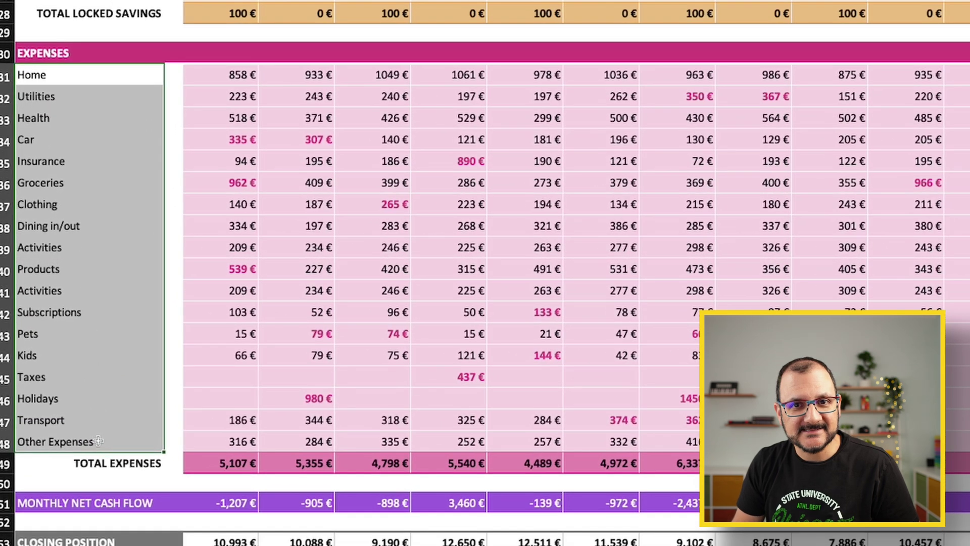
left_click(4, 312)
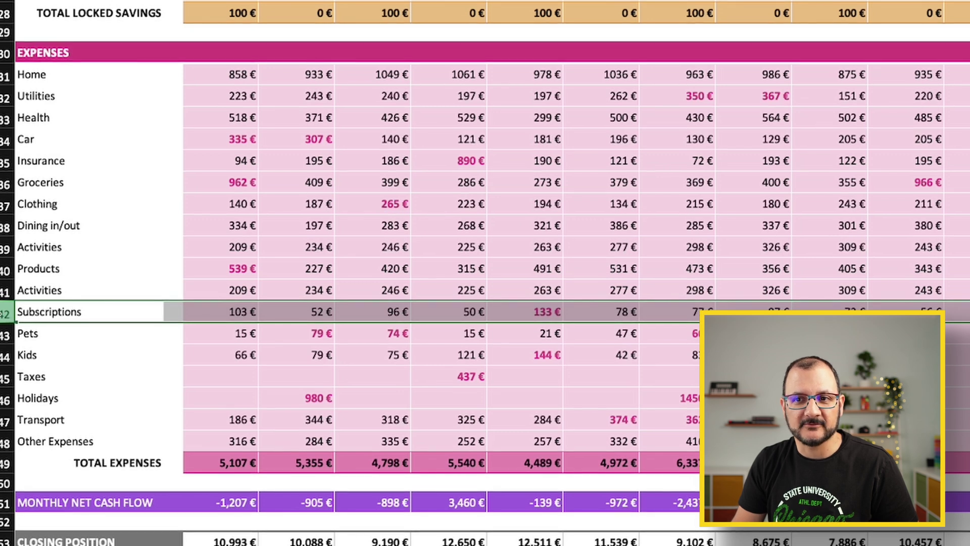
right_click(5, 313)
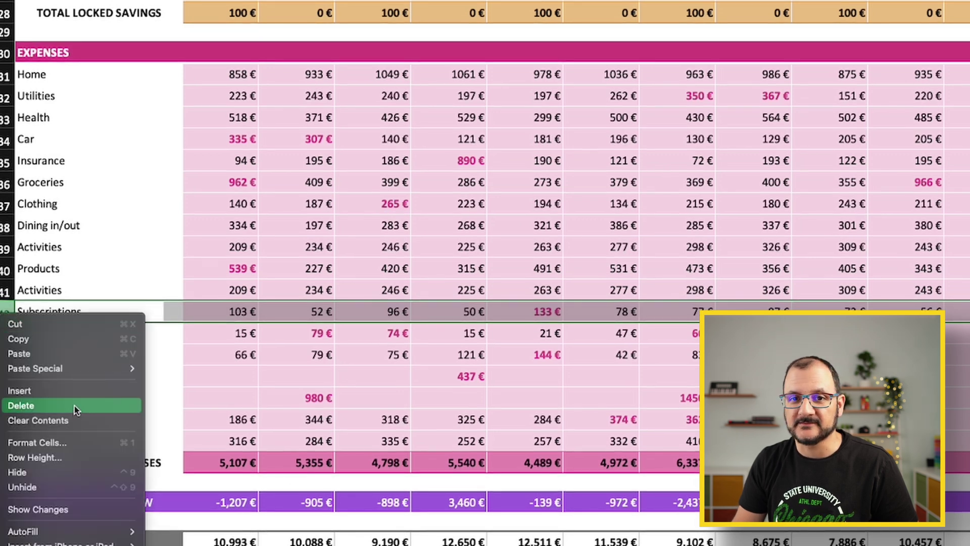
key("Escape")
left_click_drag(202, 301, 58, 140)
left_click(58, 139)
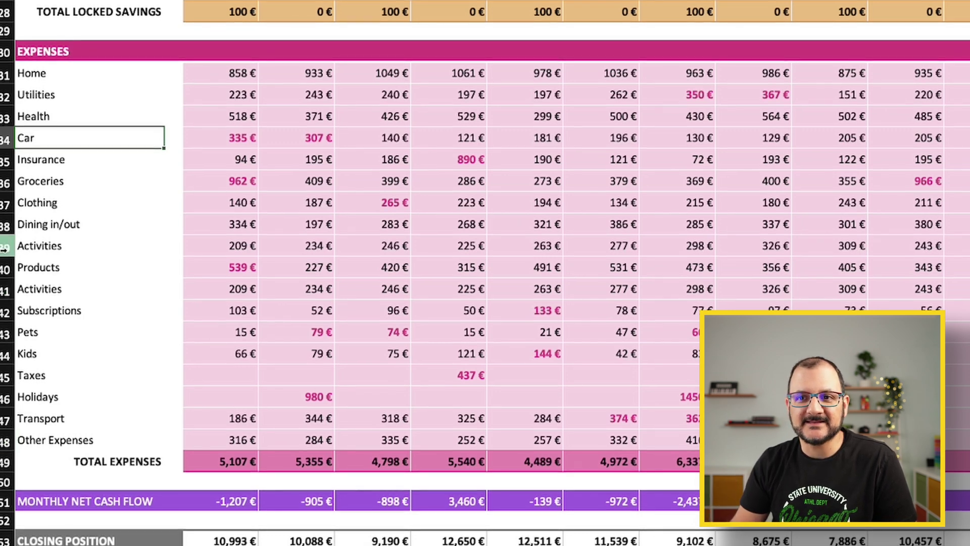
right_click(4, 247)
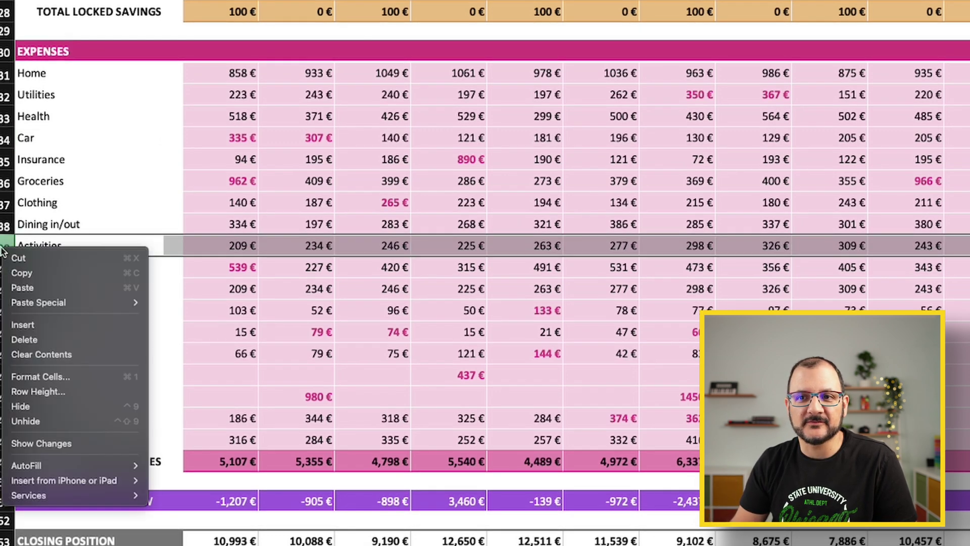
left_click(48, 329)
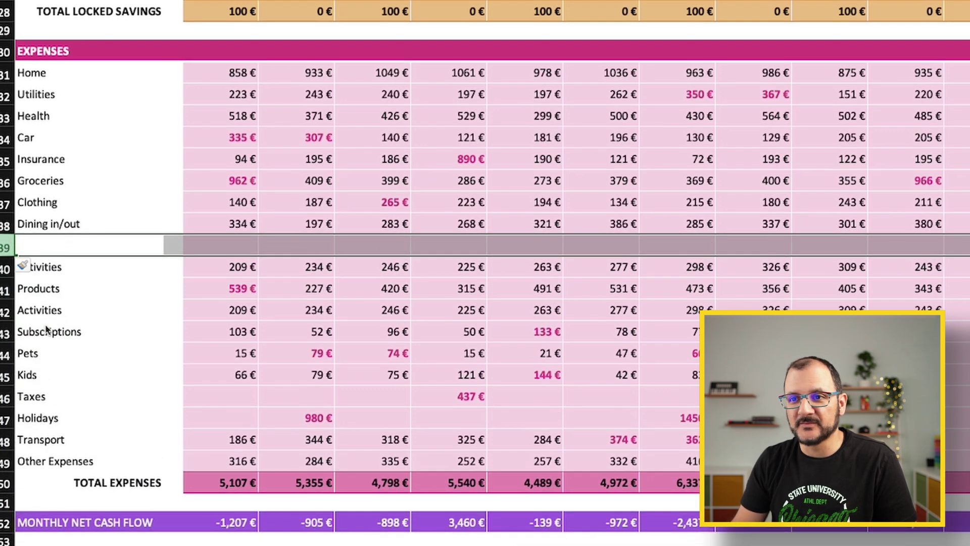
left_click(84, 312)
left_click(74, 244)
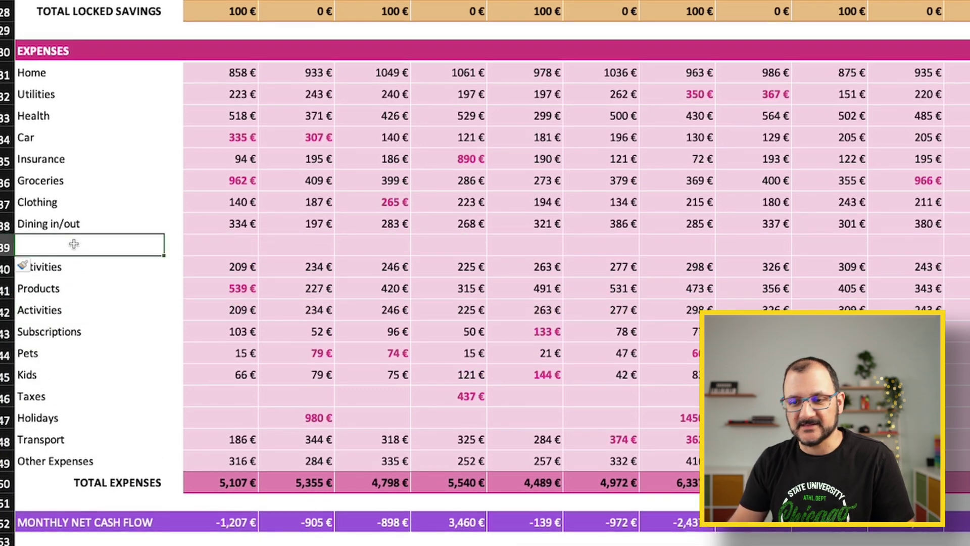
type("N")
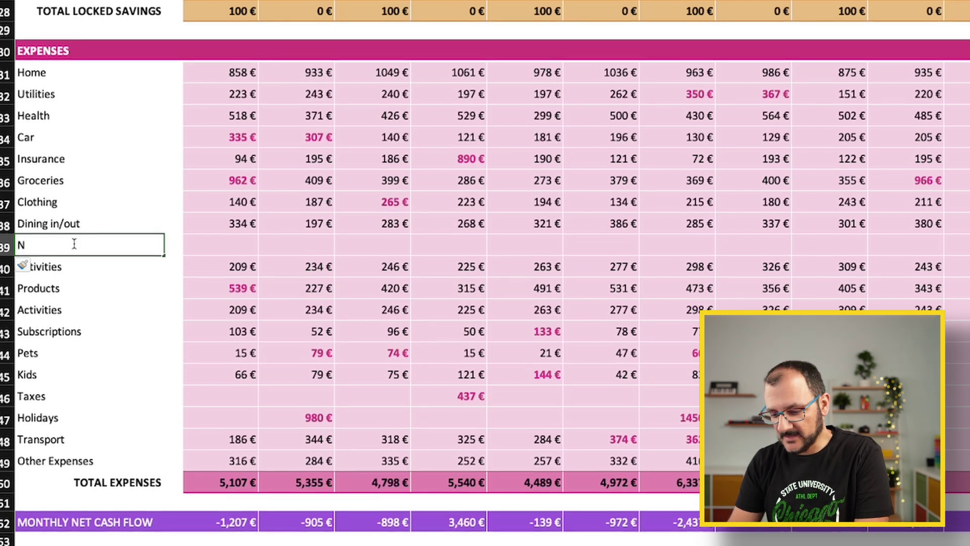
key("BackSpace")
type("Books")
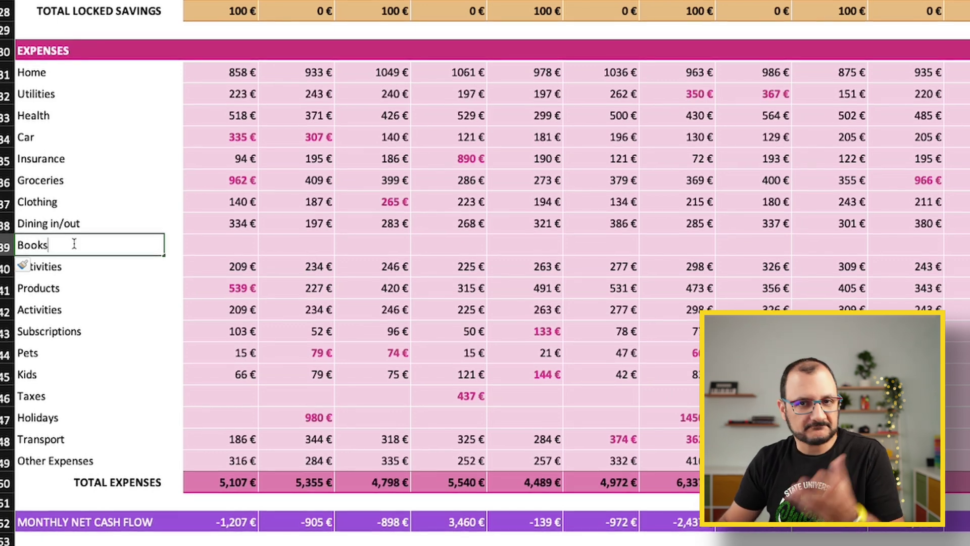
key("Tab")
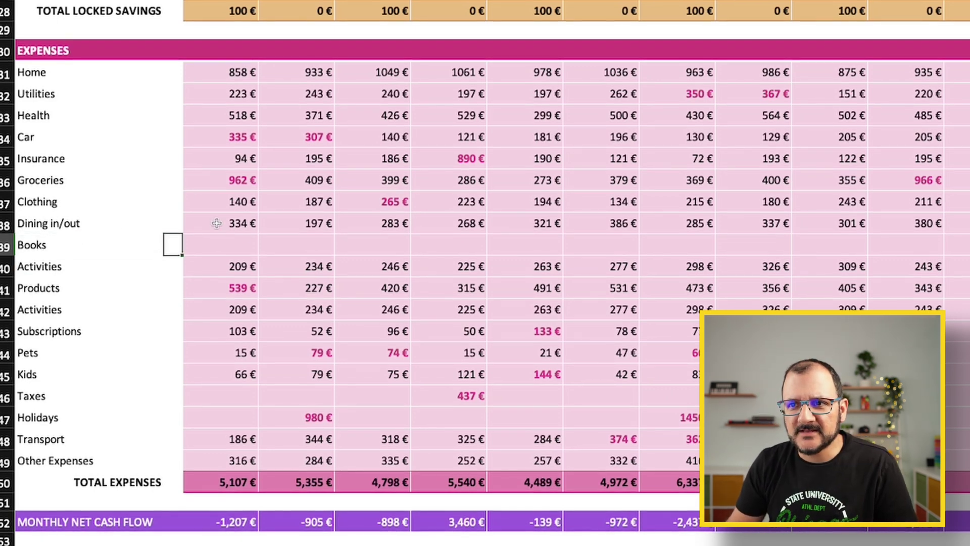
left_click_drag(207, 223, 915, 235)
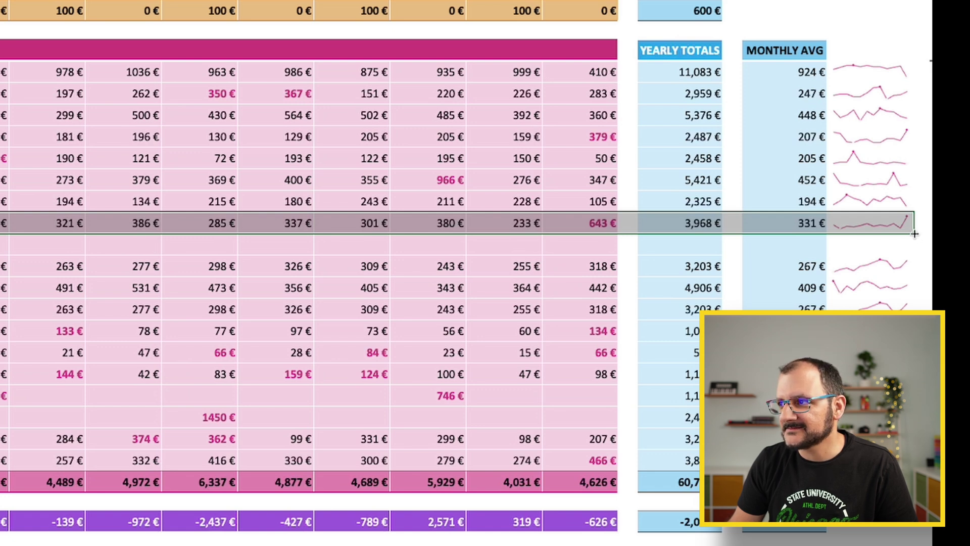
left_click_drag(914, 233, 912, 252)
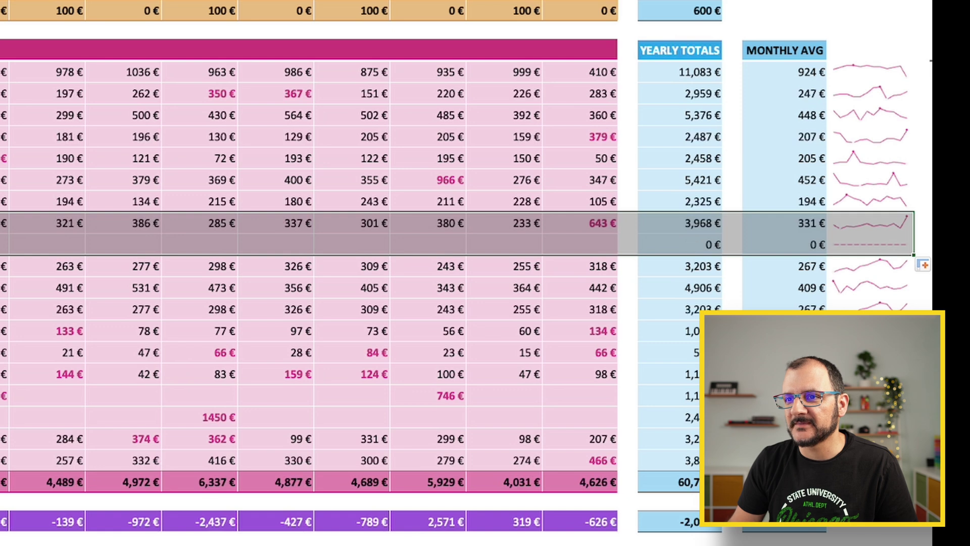
left_click_drag(169, 247, 934, 248)
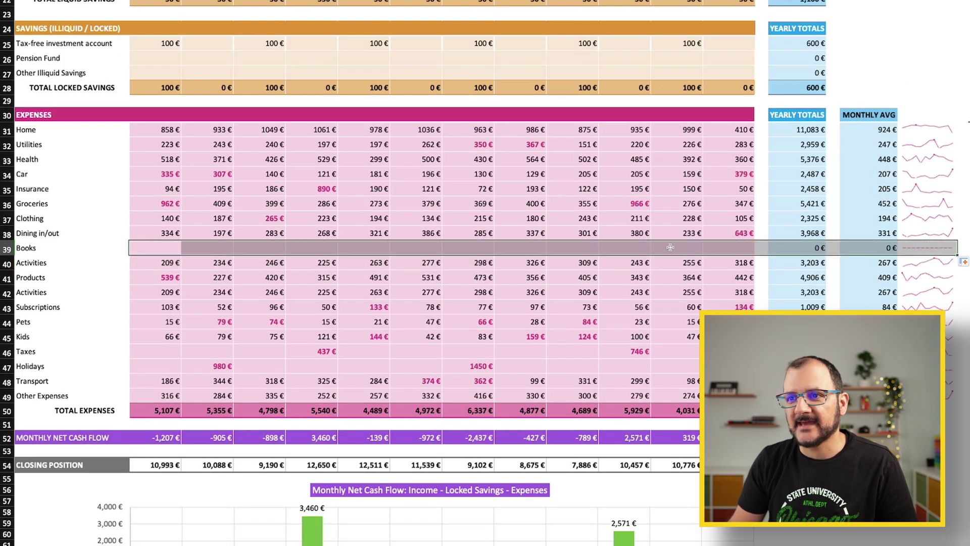
left_click(153, 246)
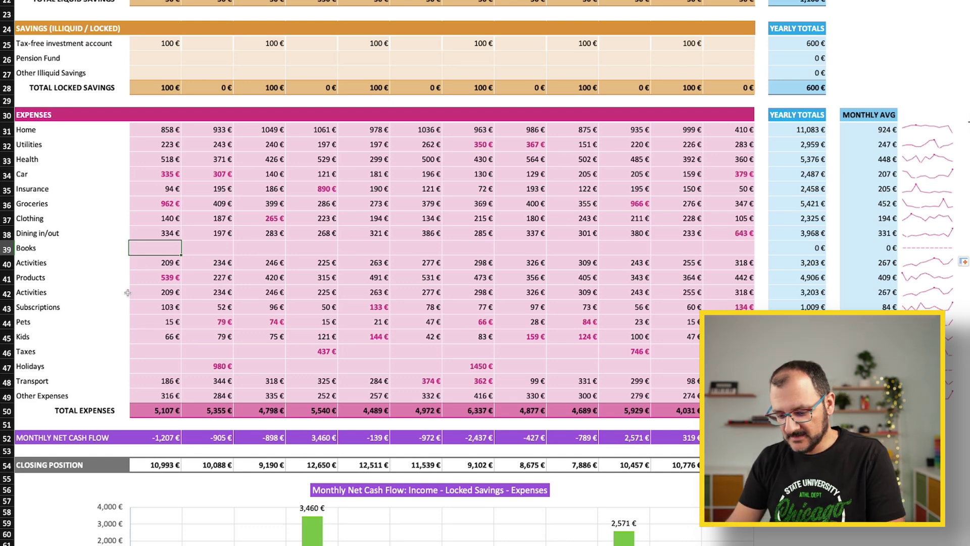
key("shift+space")
key("Delete")
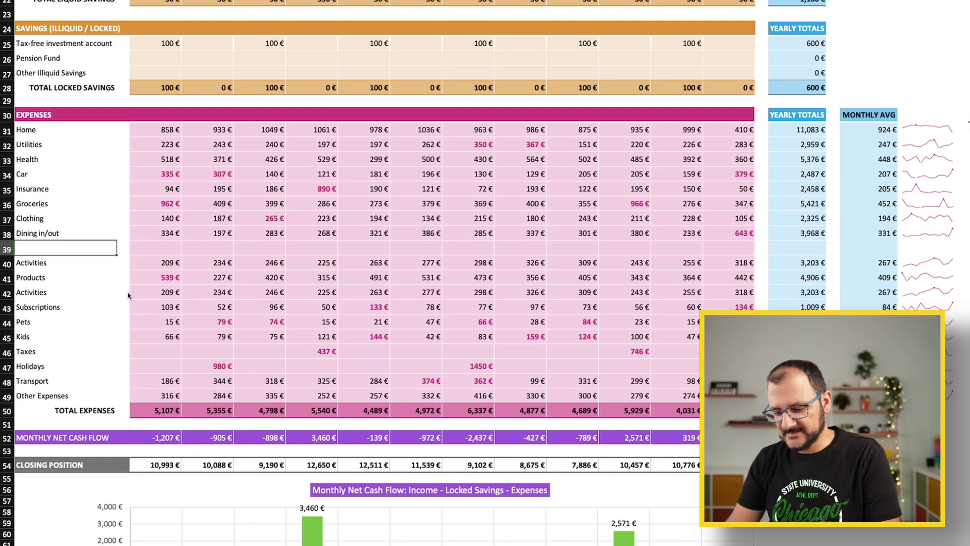
key("ctrl+minus")
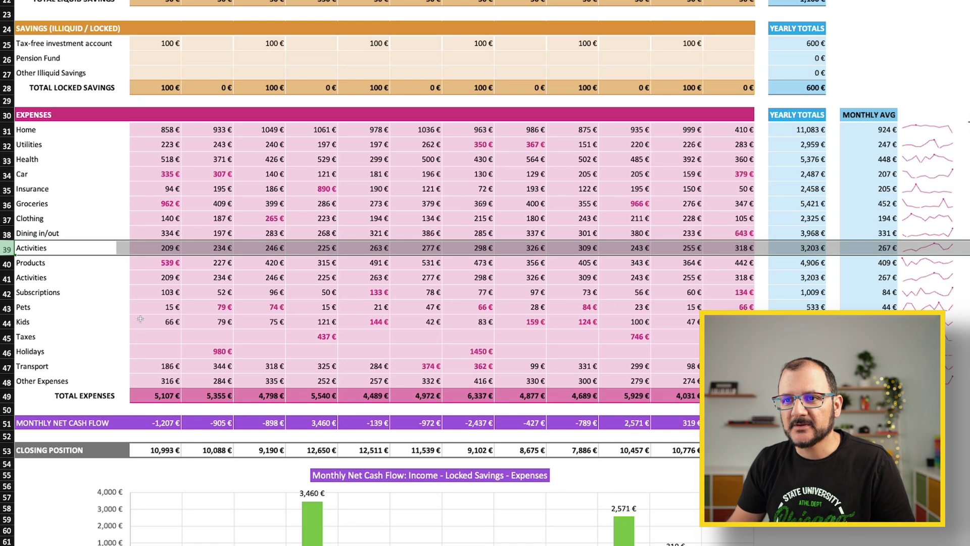
scroll(379, 273, "up", 10)
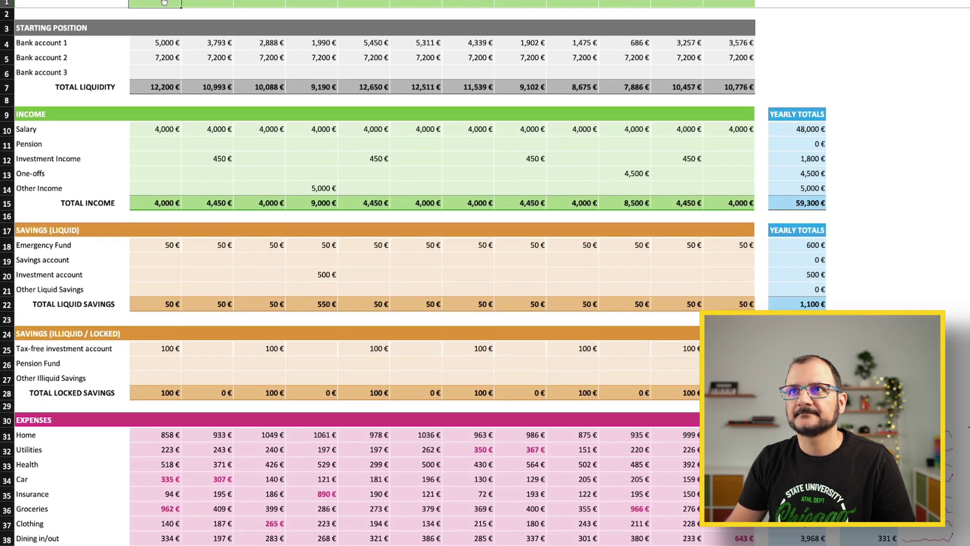
Start a new row at the end of the January list with day 31 and description Book
left_click(158, 140)
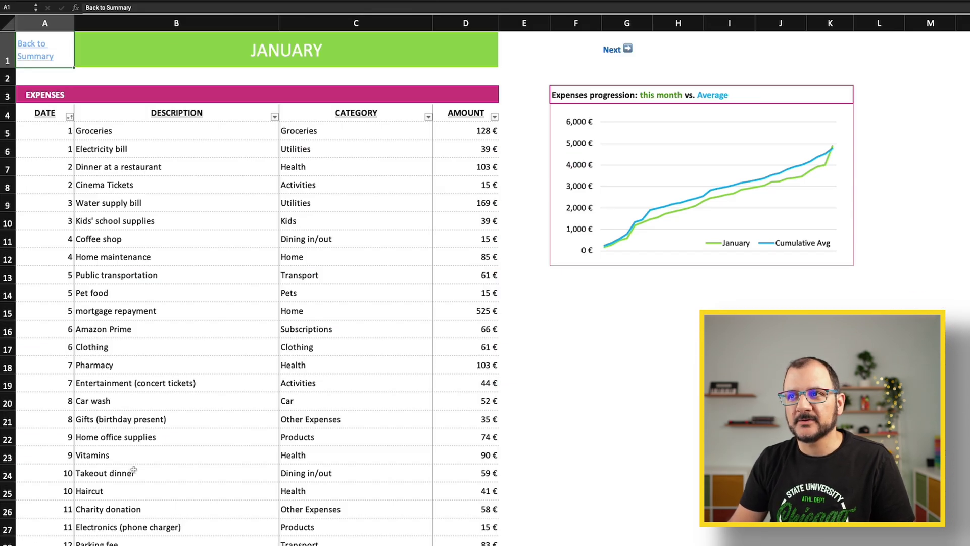
scroll(129, 461, "down", 4)
scroll(258, 287, "down", 3)
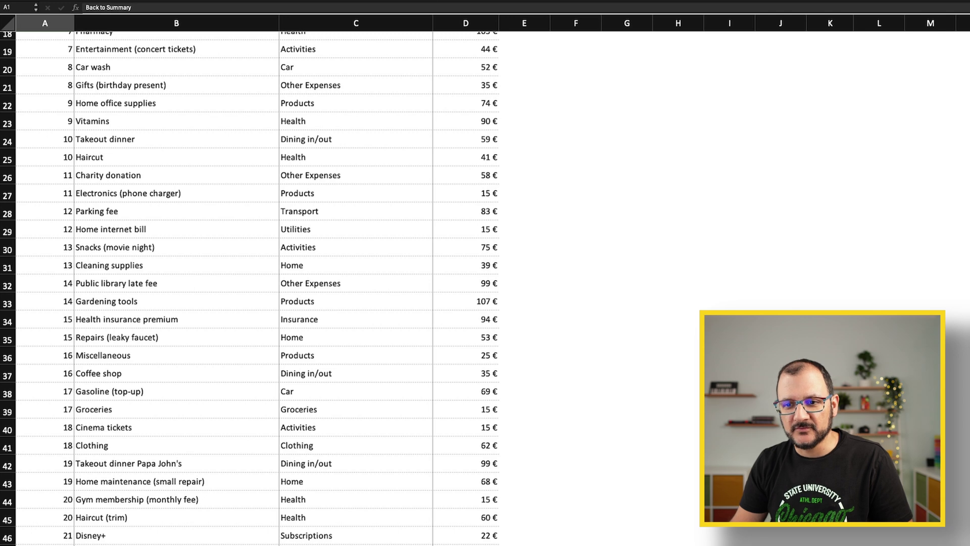
scroll(127, 398, "down", 10)
left_click(45, 382)
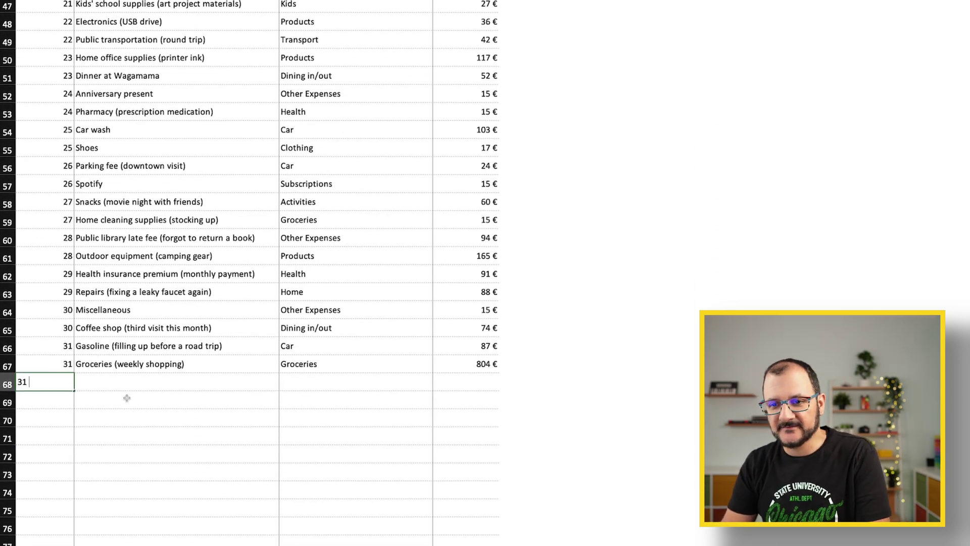
key("Tab")
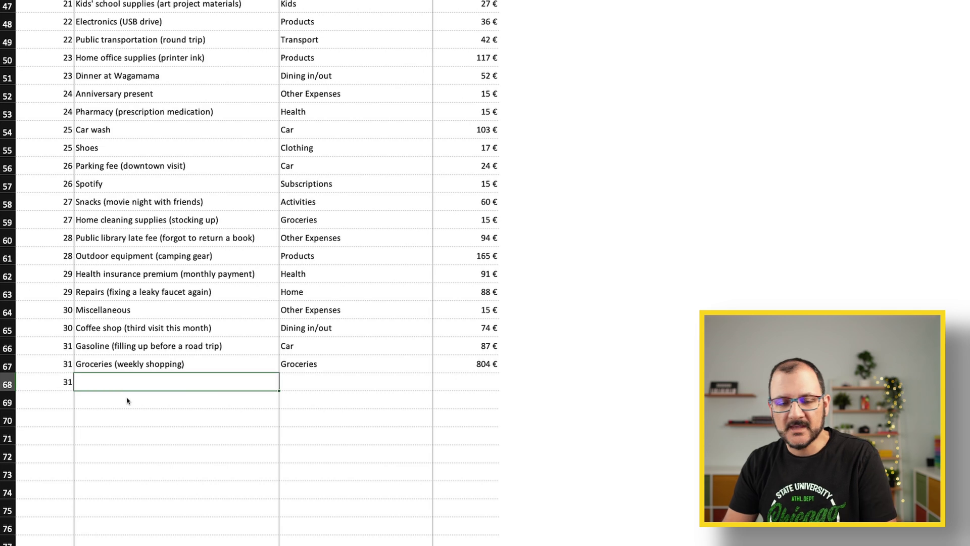
type("B")
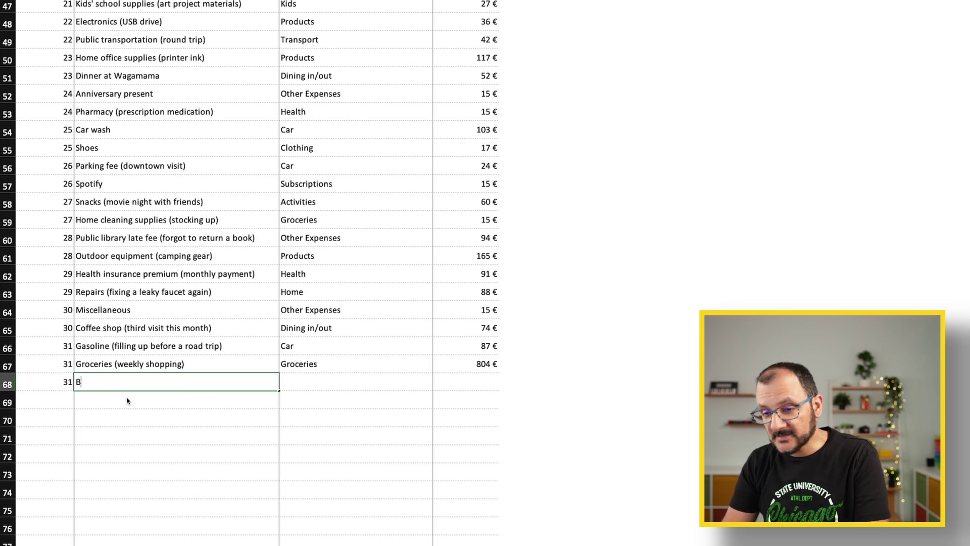
type("ook")
key("Tab")
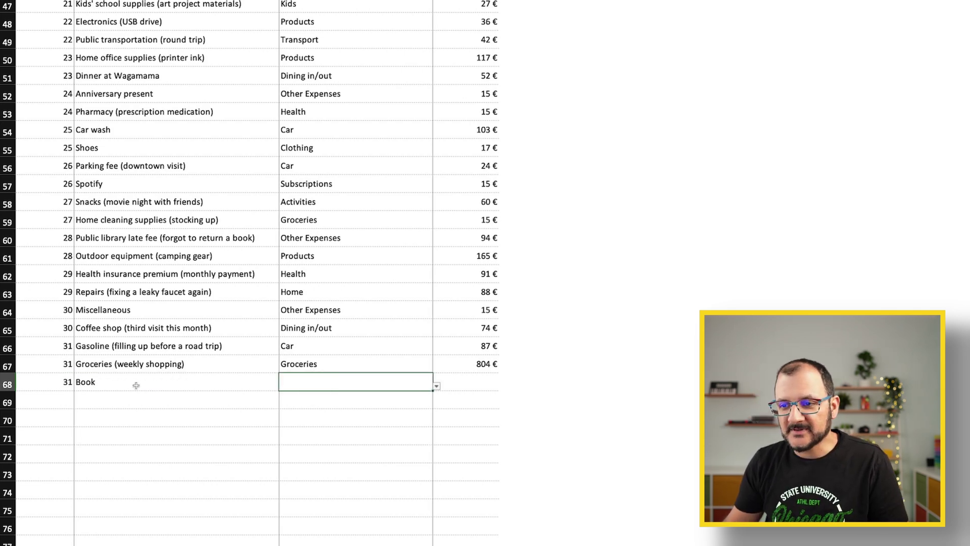
Set the Book row's category to Products and its amount to 25 €
left_click(436, 388)
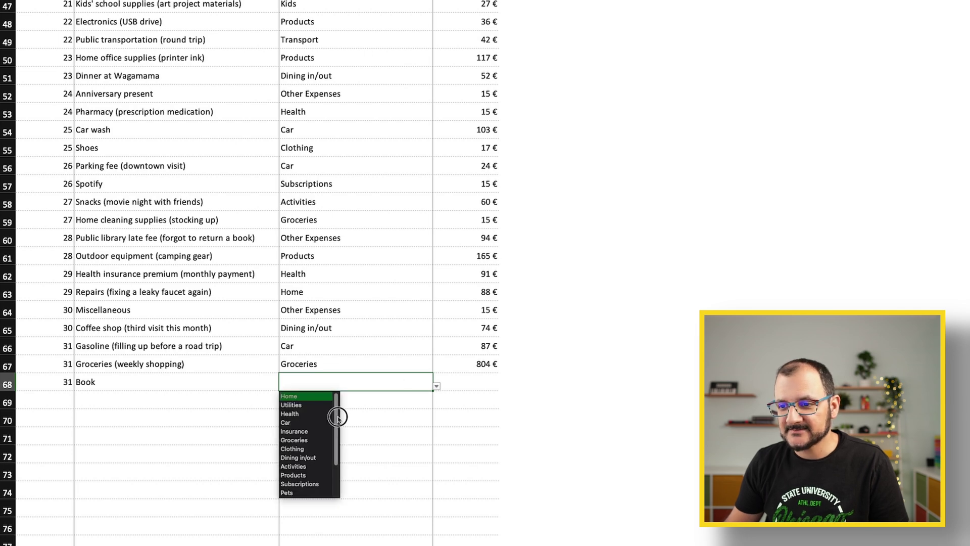
left_click_drag(337, 414, 337, 448)
left_click(301, 431)
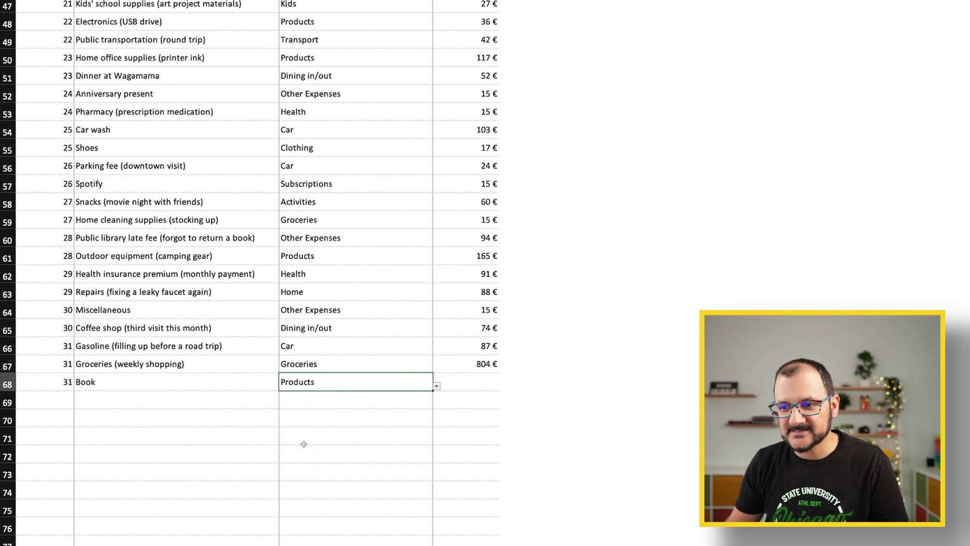
key("Delete")
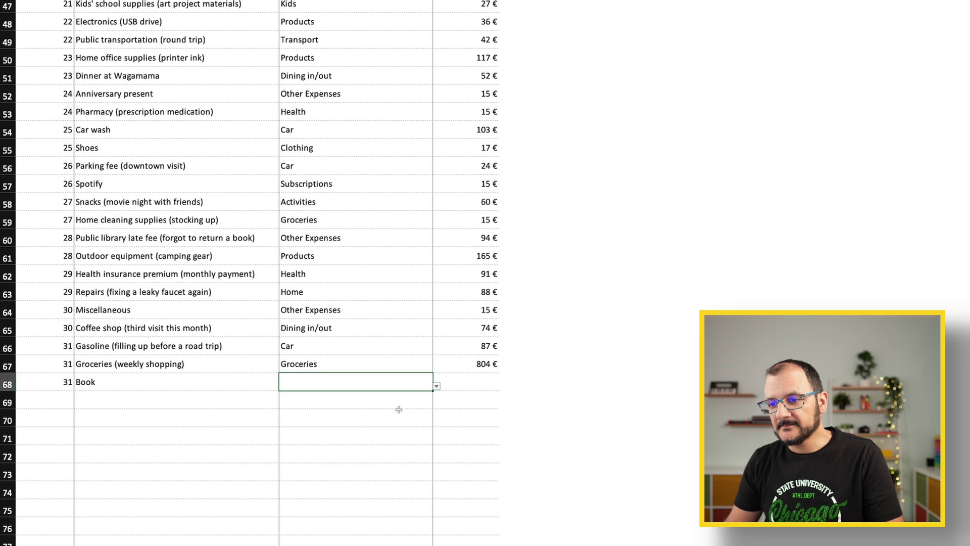
left_click(363, 455)
left_click(230, 381)
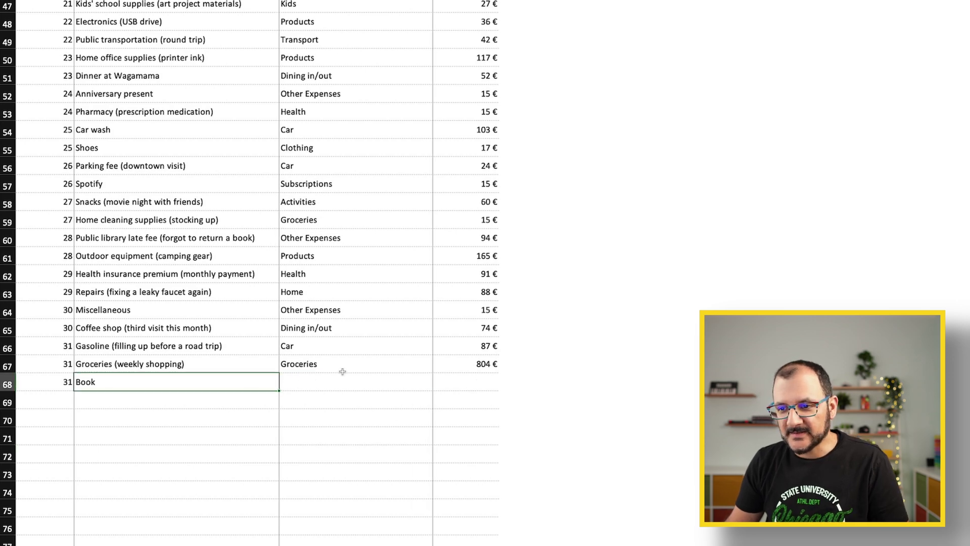
left_click(301, 383)
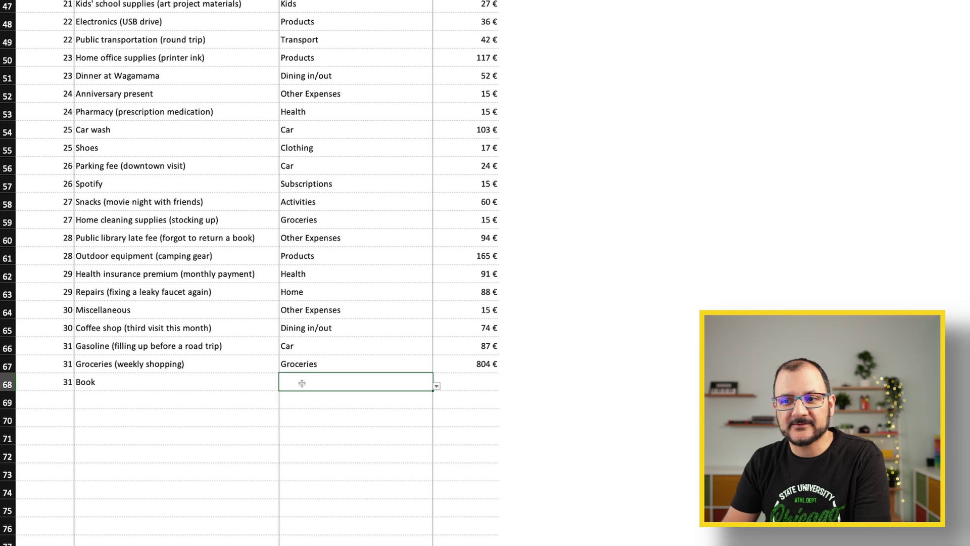
type("pr")
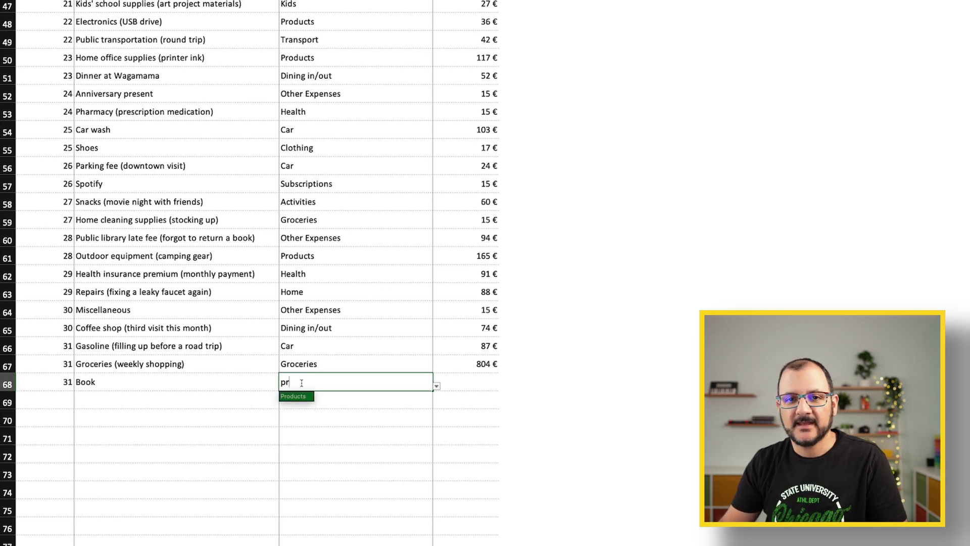
key("Return")
left_click(302, 382)
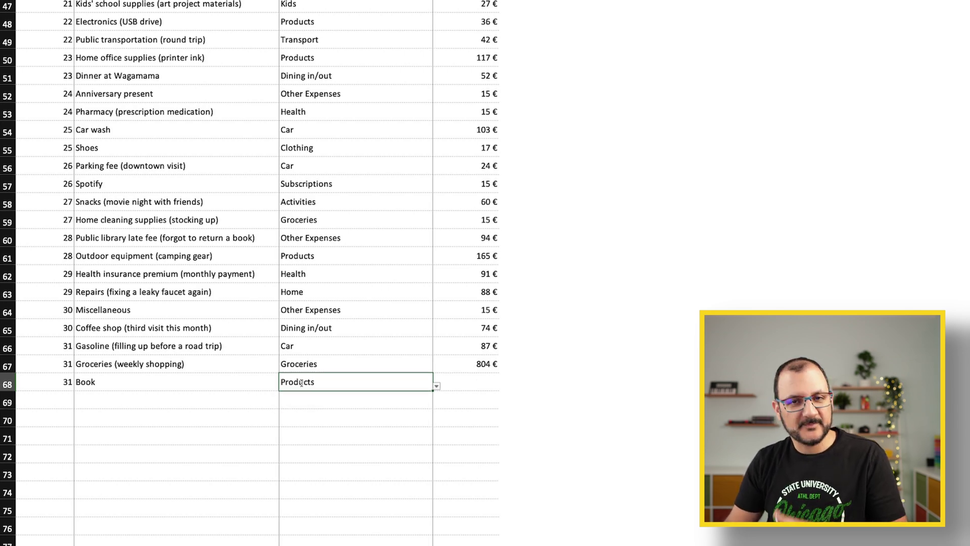
key("Tab")
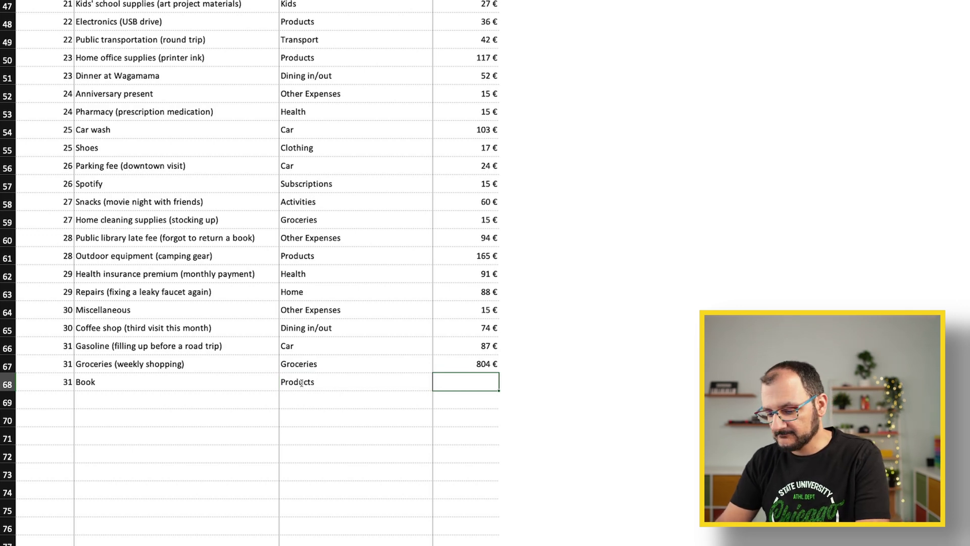
type("25")
key("Return")
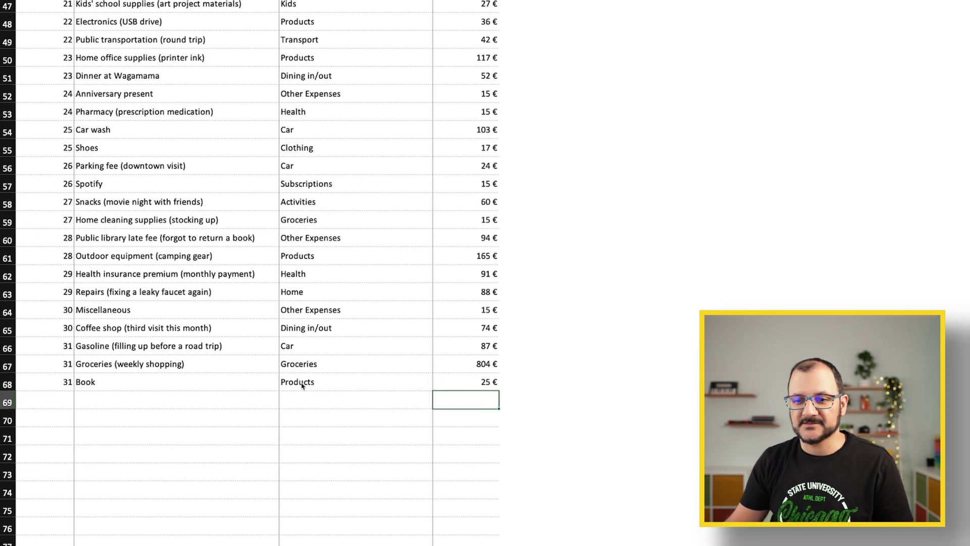
left_click_drag(45, 383, 469, 380)
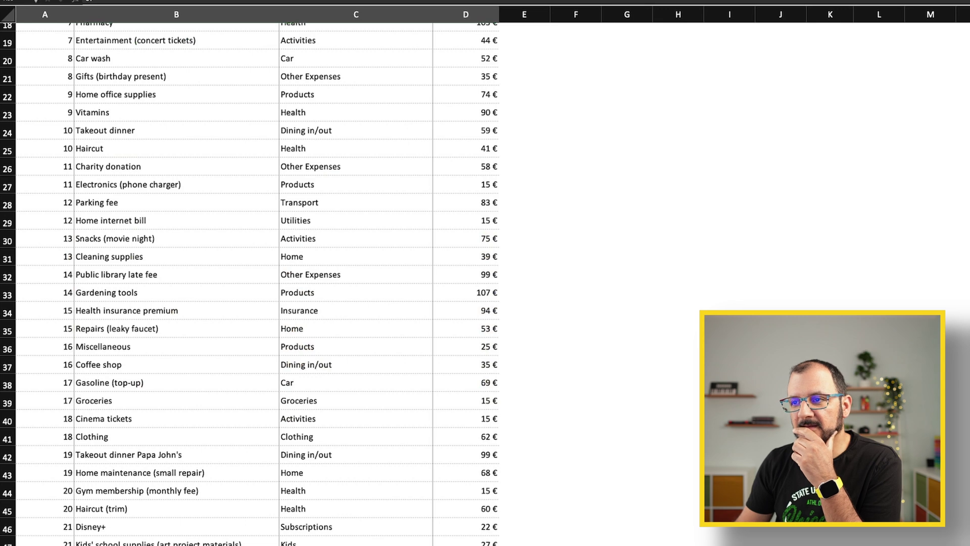
scroll(252, 283, "up", 6)
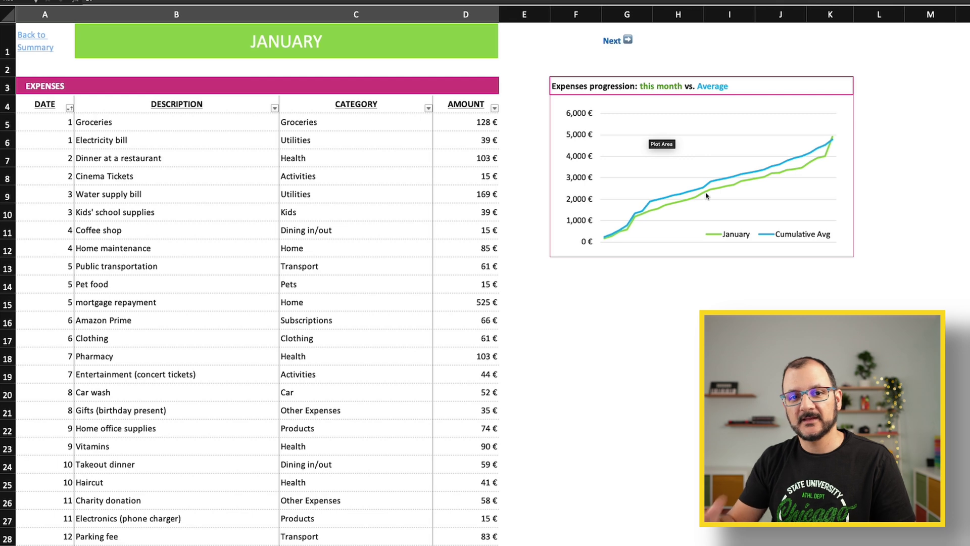
mouse_move(706, 195)
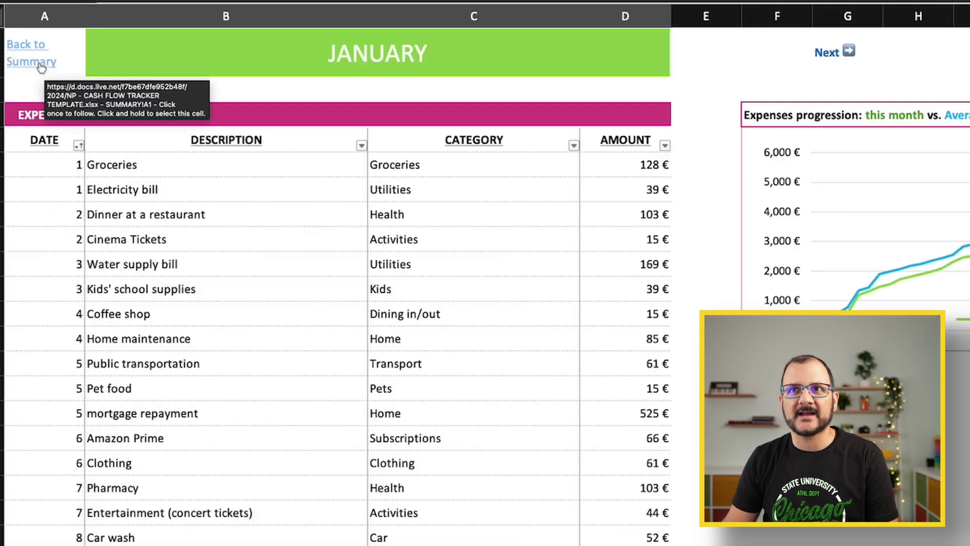
Go from the Summary sheet through January to the February expenses sheet
left_click(39, 65)
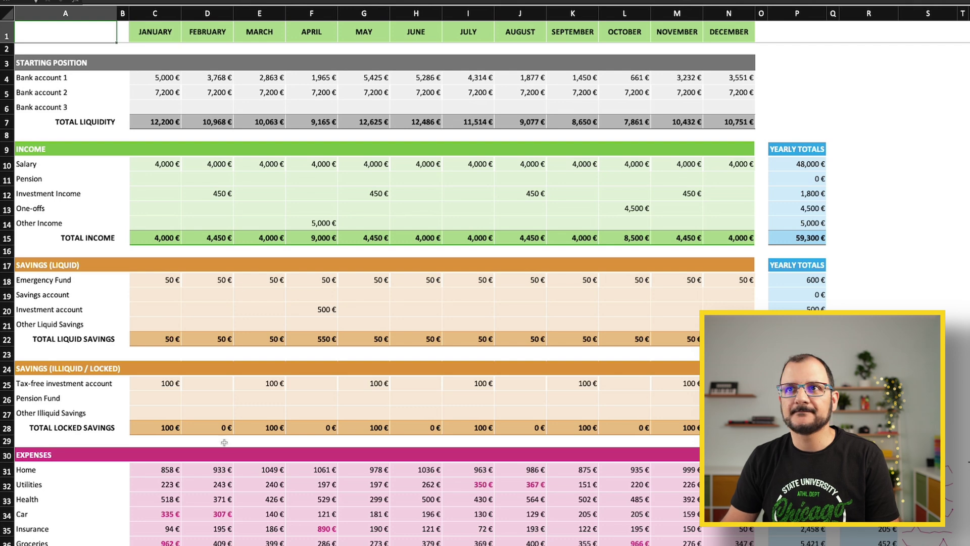
left_click(160, 33)
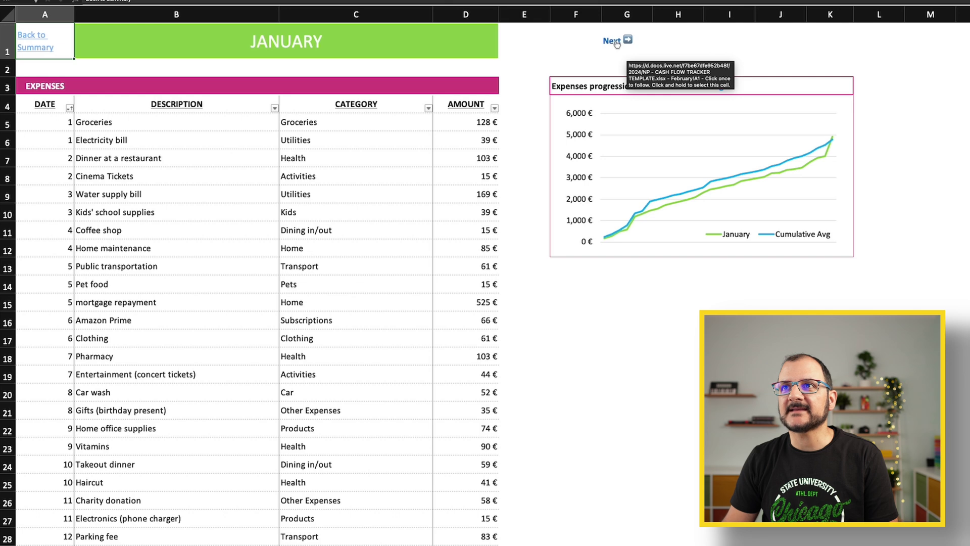
left_click(613, 42)
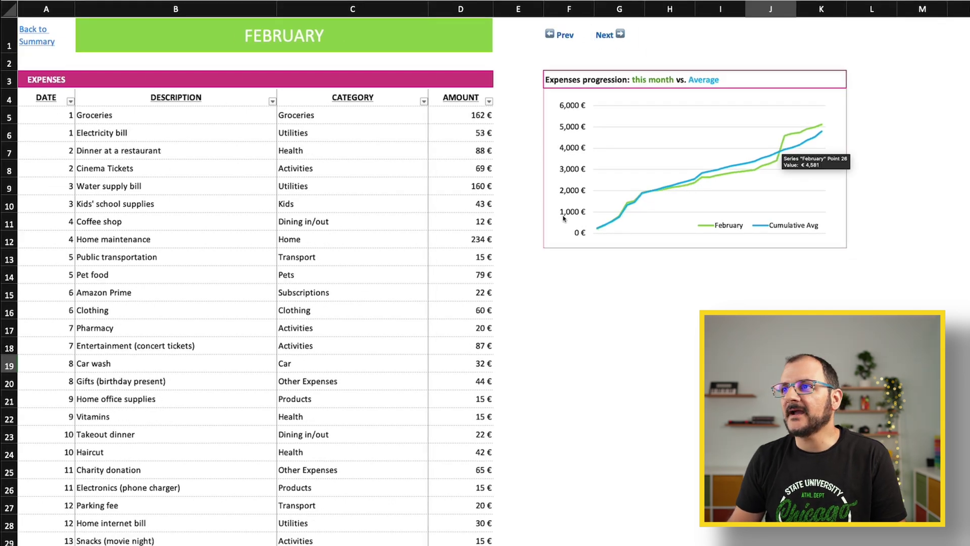
mouse_move(691, 186)
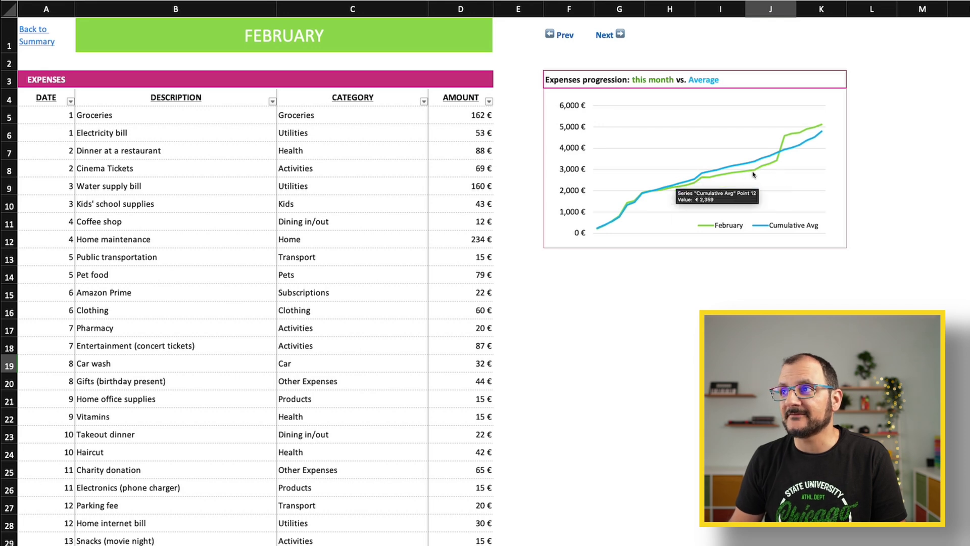
mouse_move(786, 140)
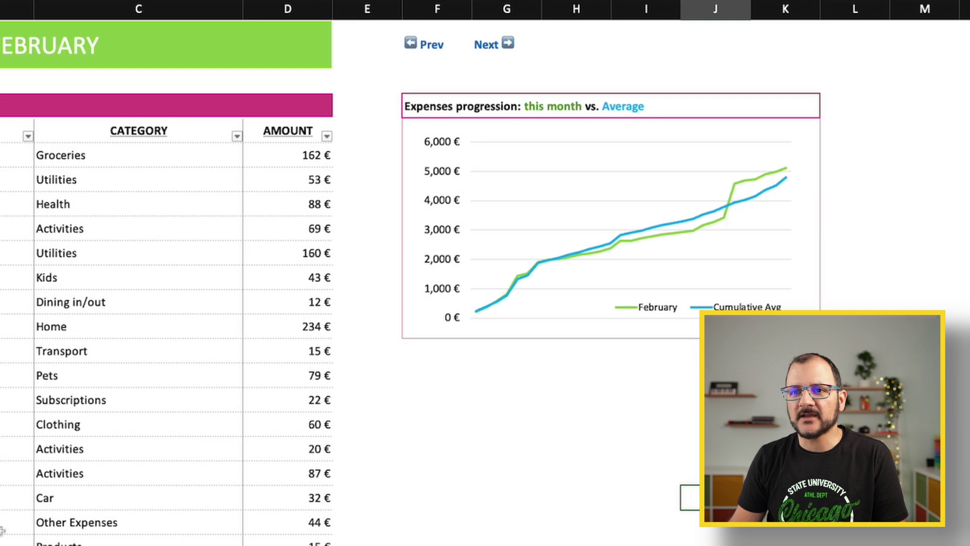
Select the February rows from Car wash to Spotify and the mountain trip and ski holiday rows
scroll(303, 303, "down", 2)
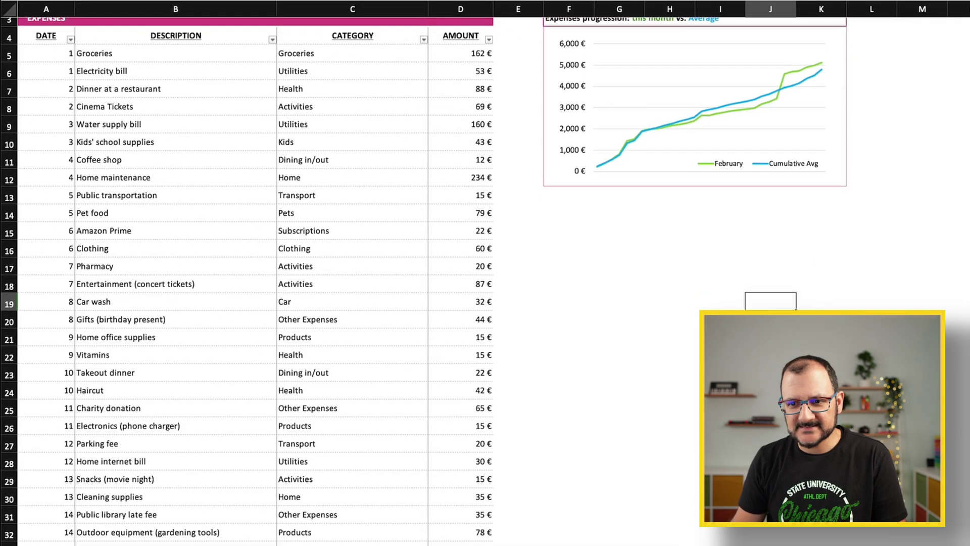
scroll(303, 273, "down", 12)
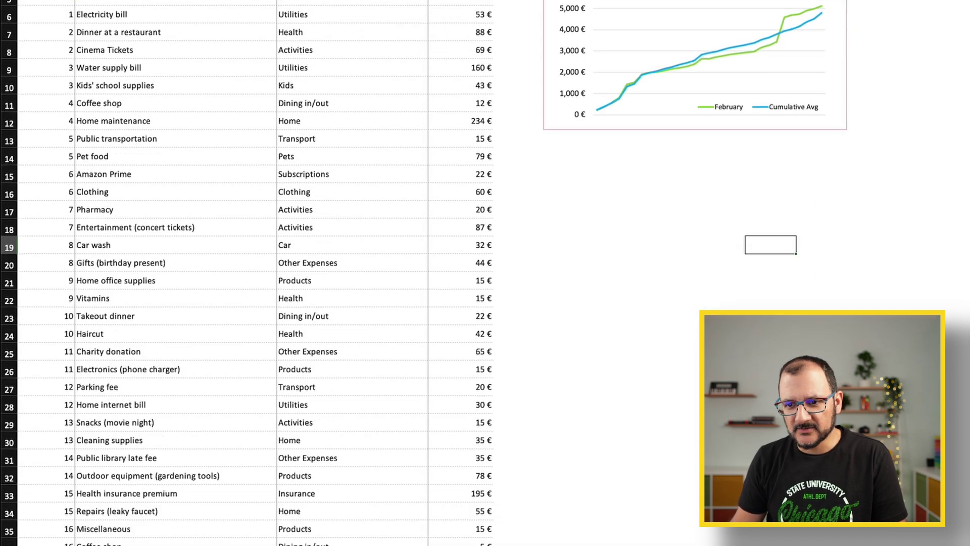
left_click_drag(45, 260, 457, 279)
left_click_drag(58, 227, 487, 276)
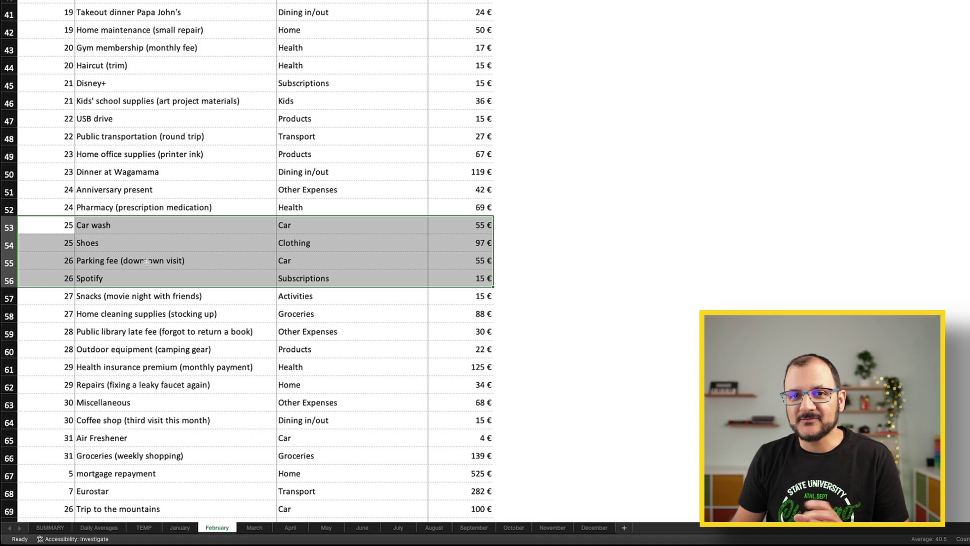
scroll(157, 262, "down", 3)
left_click_drag(56, 346, 457, 355)
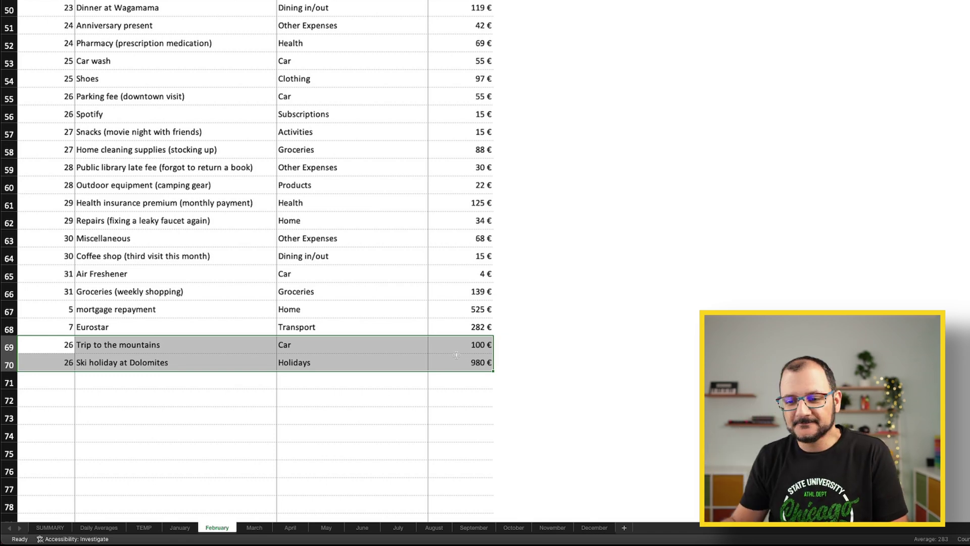
left_click(60, 399)
left_click_drag(52, 347, 482, 363)
left_click(481, 393)
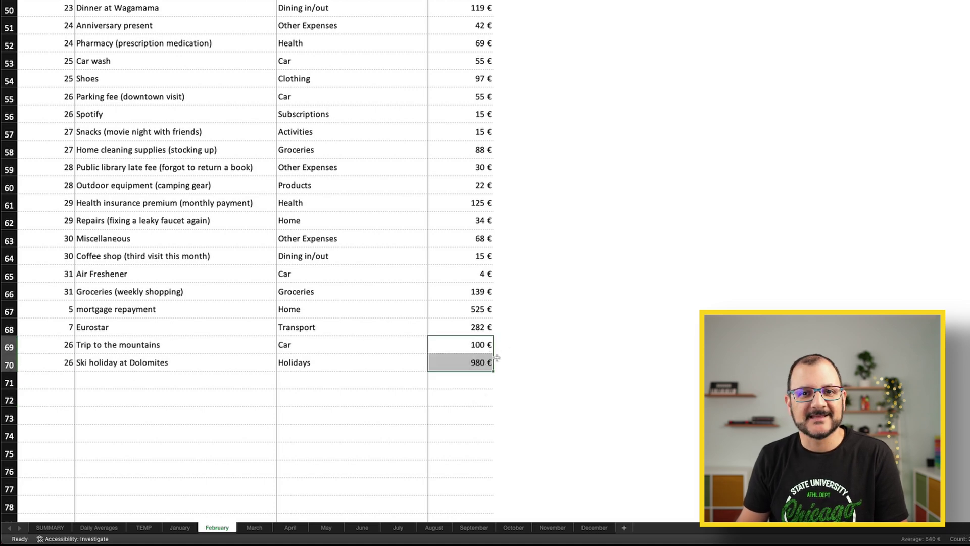
left_click_drag(66, 347, 465, 358)
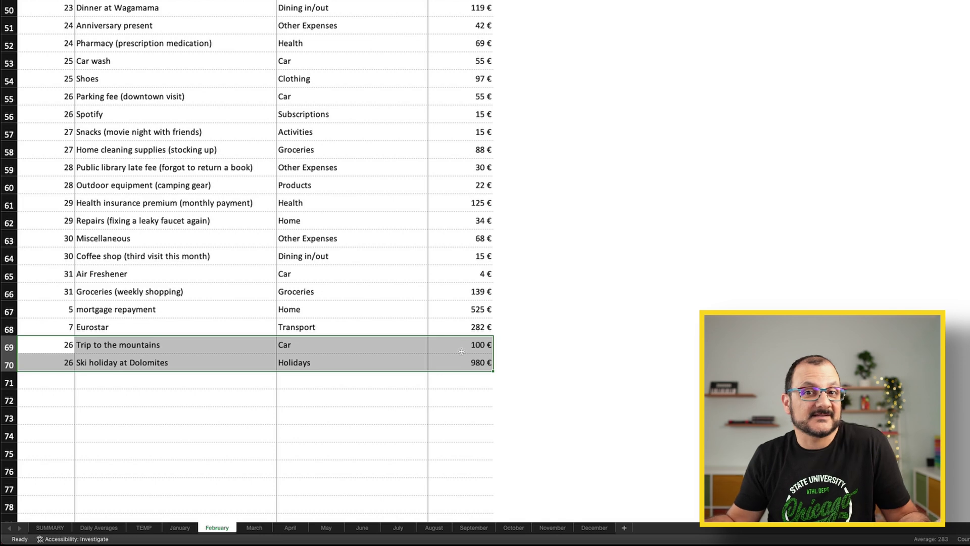
left_click(437, 417)
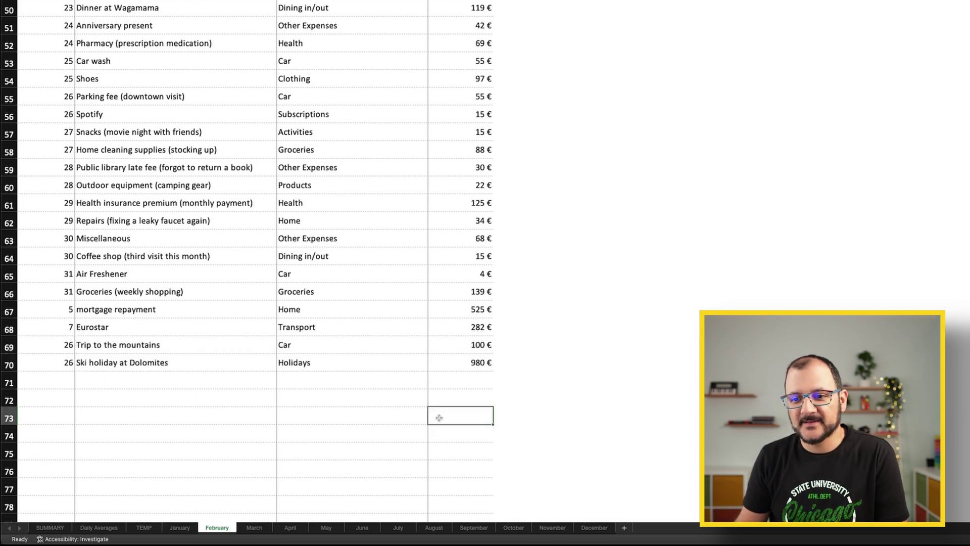
left_click_drag(63, 345, 483, 359)
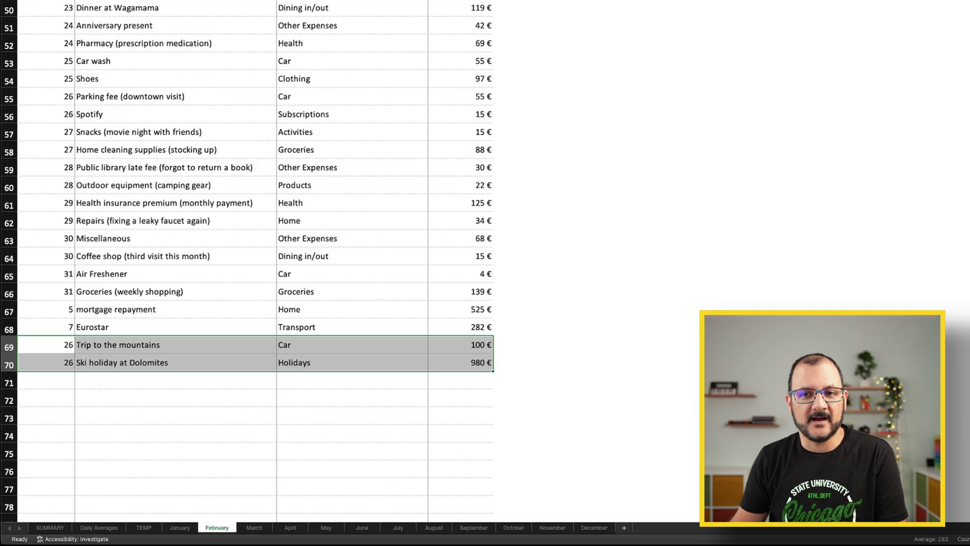
scroll(62, 323, "up", 5)
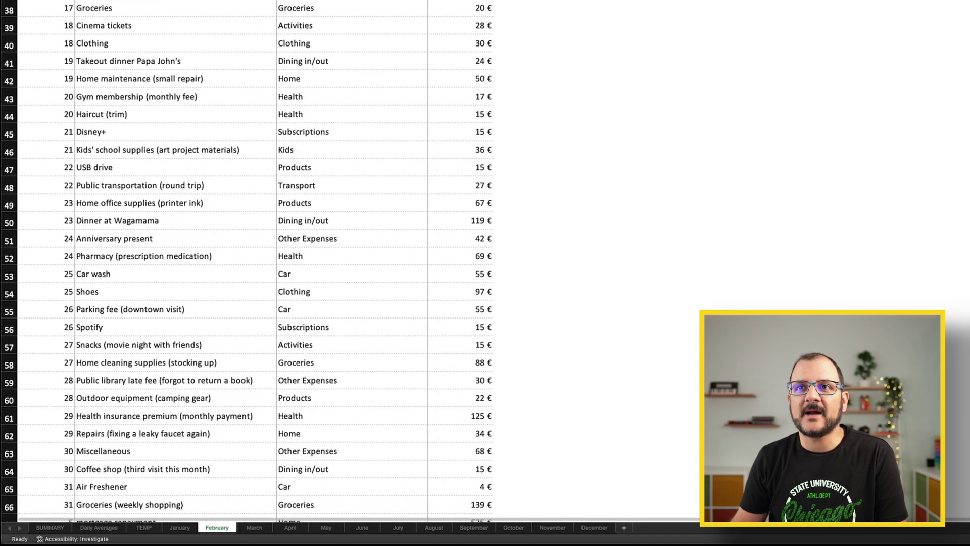
scroll(72, 70, "up", 12)
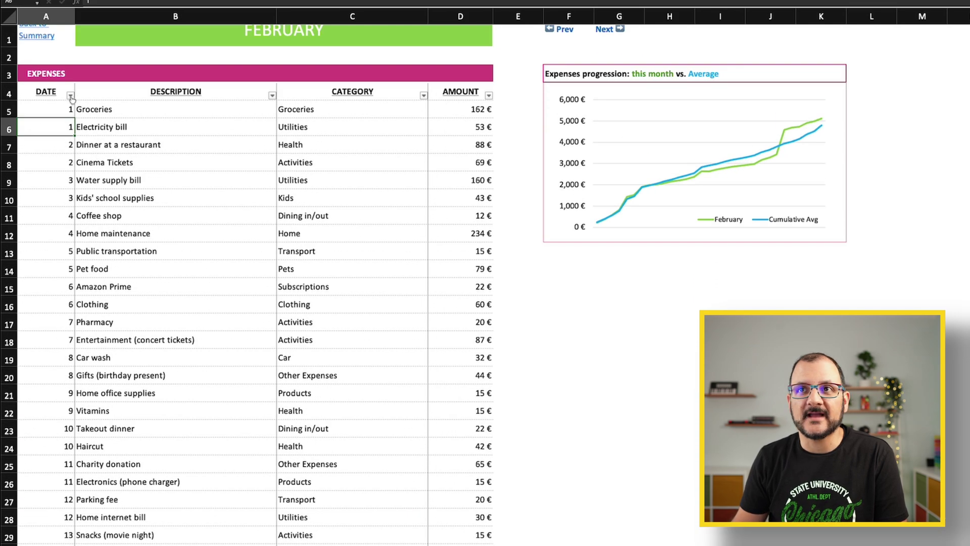
Sort the February expenses by DATE ascending and review the reordered dates and progression chart
left_click(70, 95)
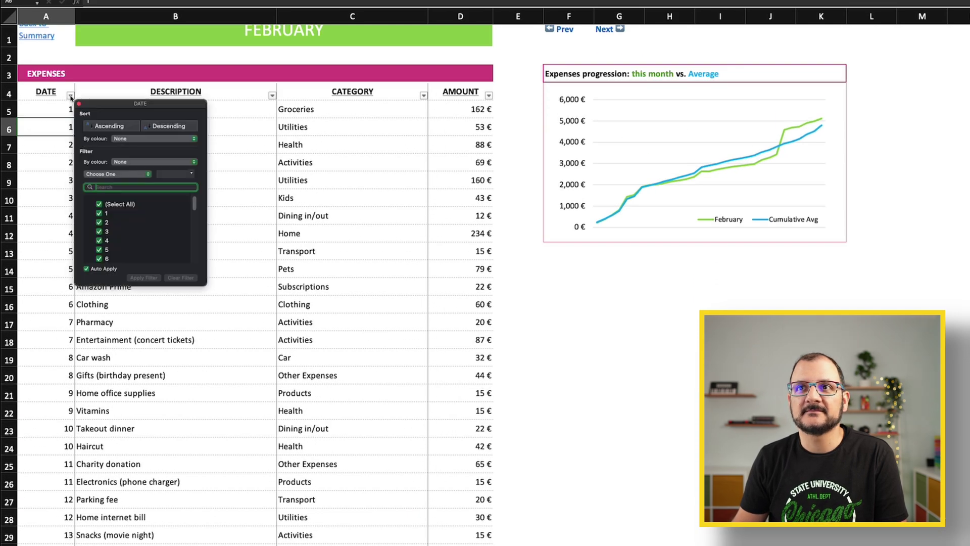
left_click(117, 128)
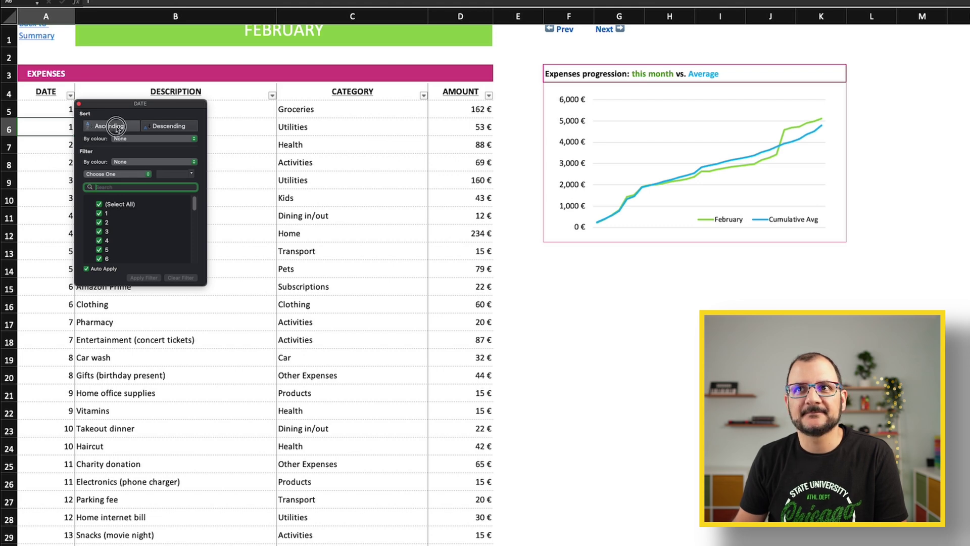
left_click(79, 105)
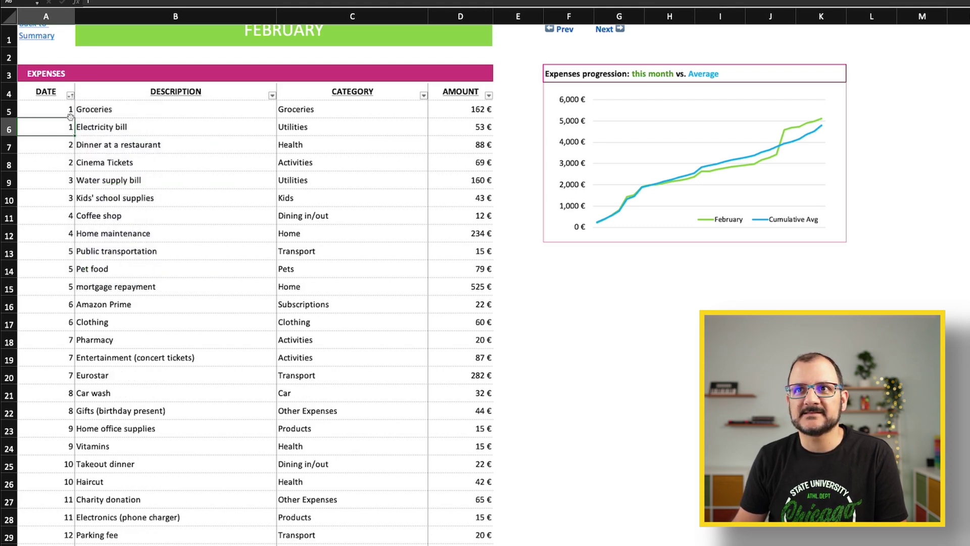
left_click_drag(70, 114, 77, 476)
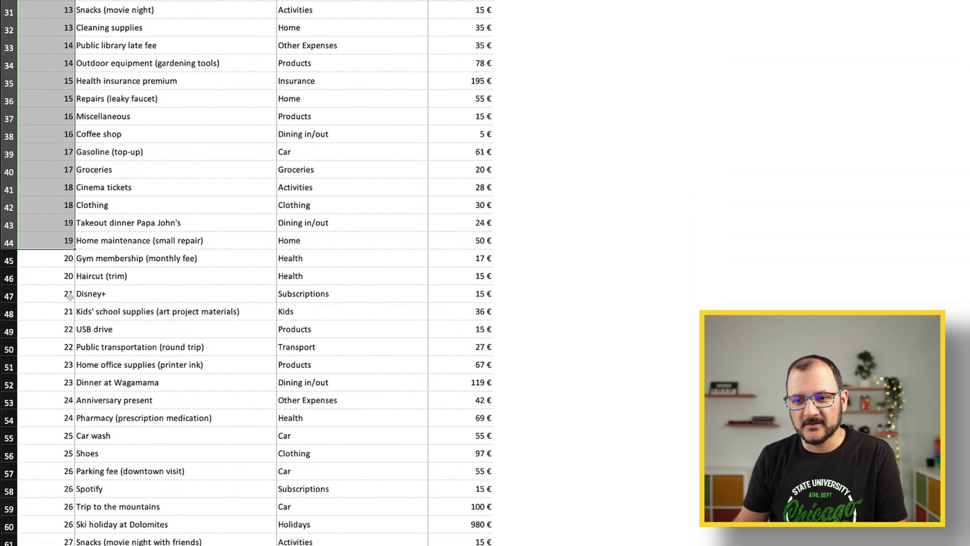
left_click_drag(68, 358, 485, 413)
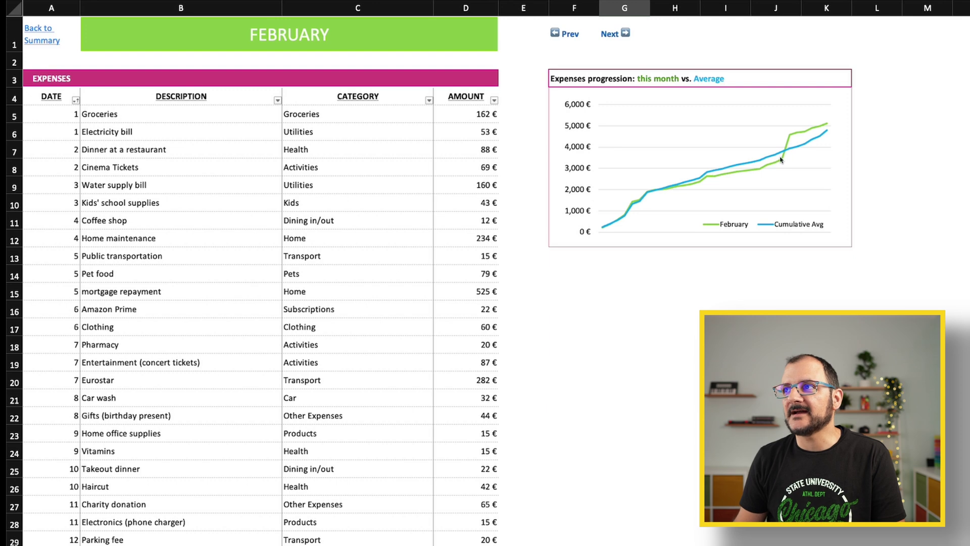
mouse_move(791, 136)
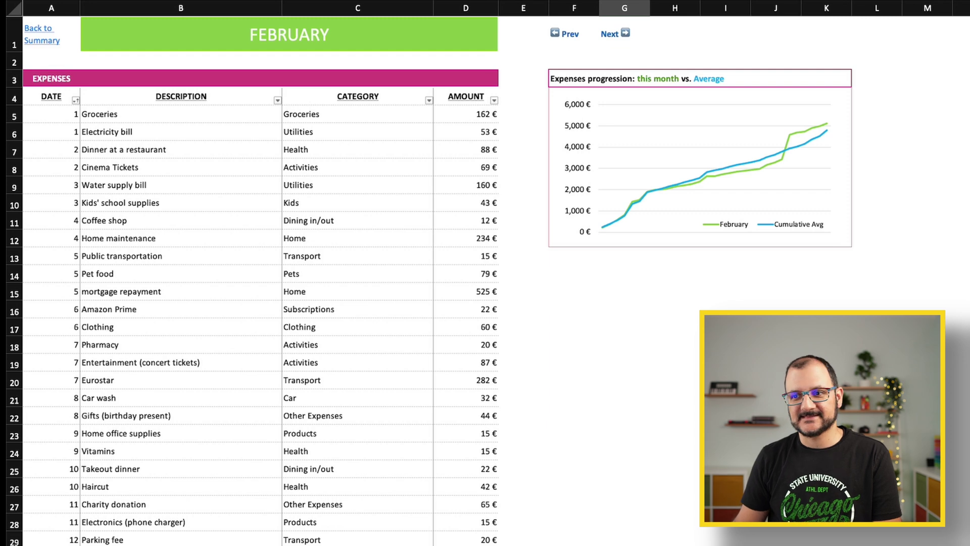
scroll(253, 277, "down", 3)
scroll(253, 278, "up", 3)
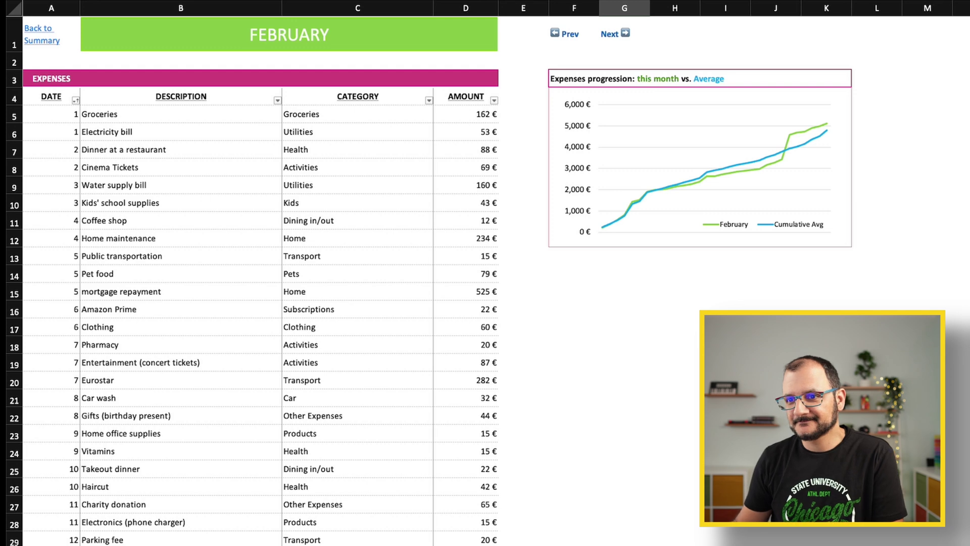
scroll(253, 281, "down", 5)
scroll(253, 281, "up", 5)
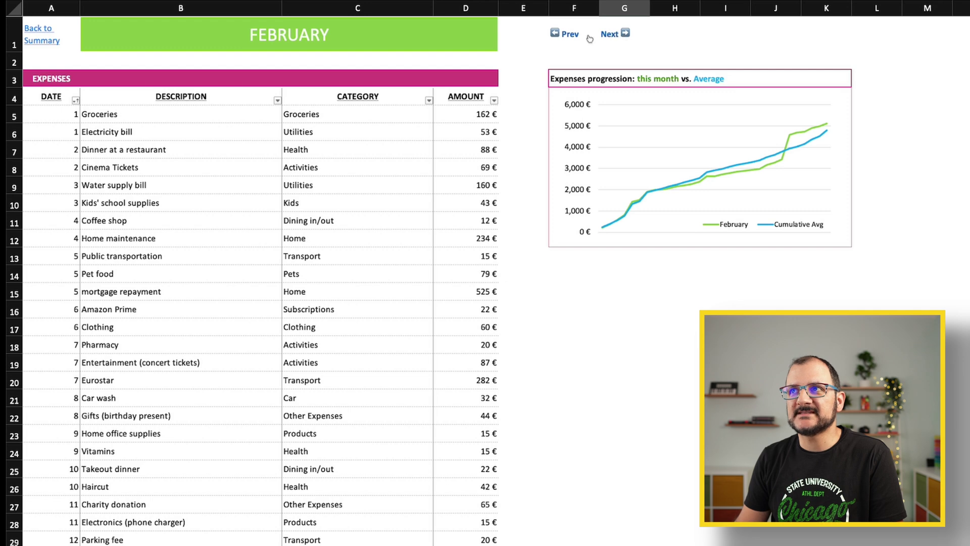
Step from January through February and March to the April sheet and scroll its entries
left_click(567, 39)
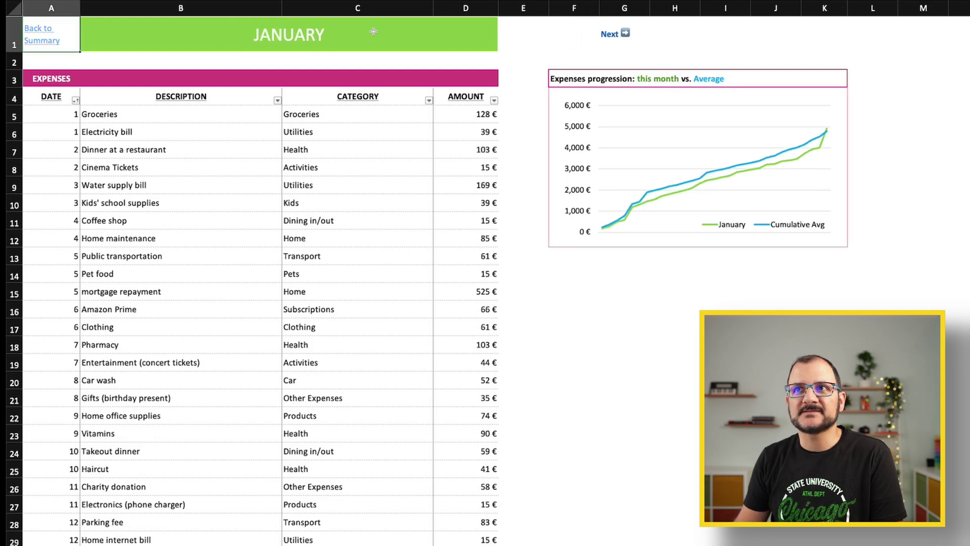
left_click(616, 36)
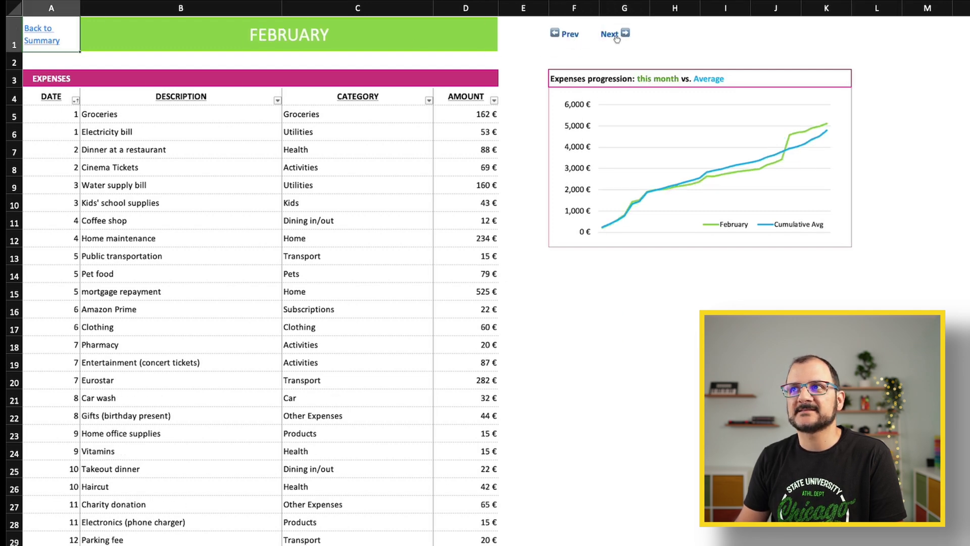
left_click(616, 37)
left_click(615, 36)
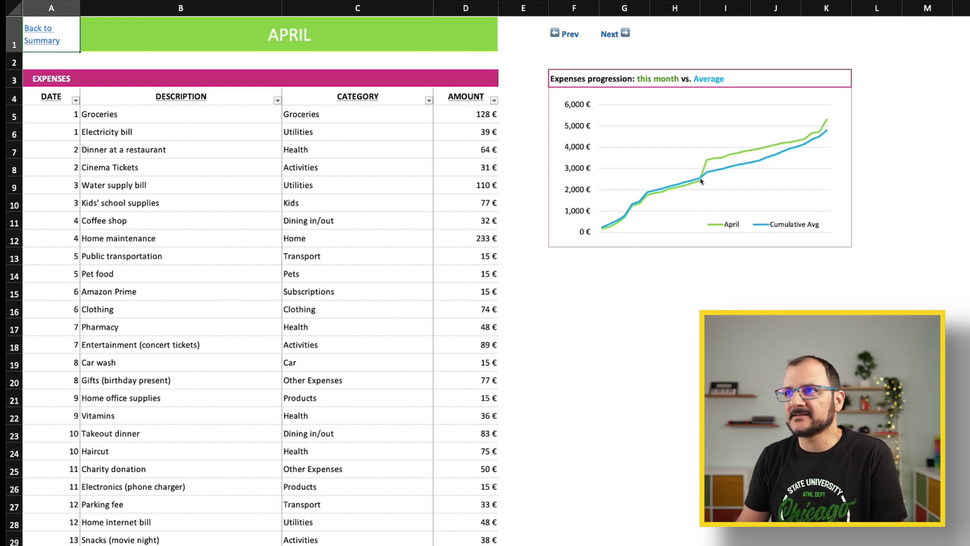
mouse_move(706, 167)
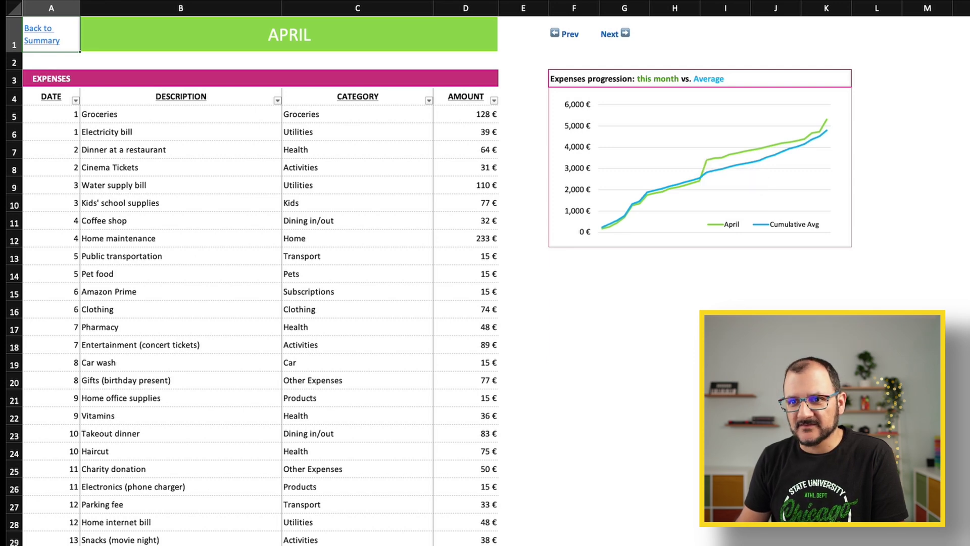
scroll(404, 487, "down", 3)
left_click_drag(50, 468, 405, 487)
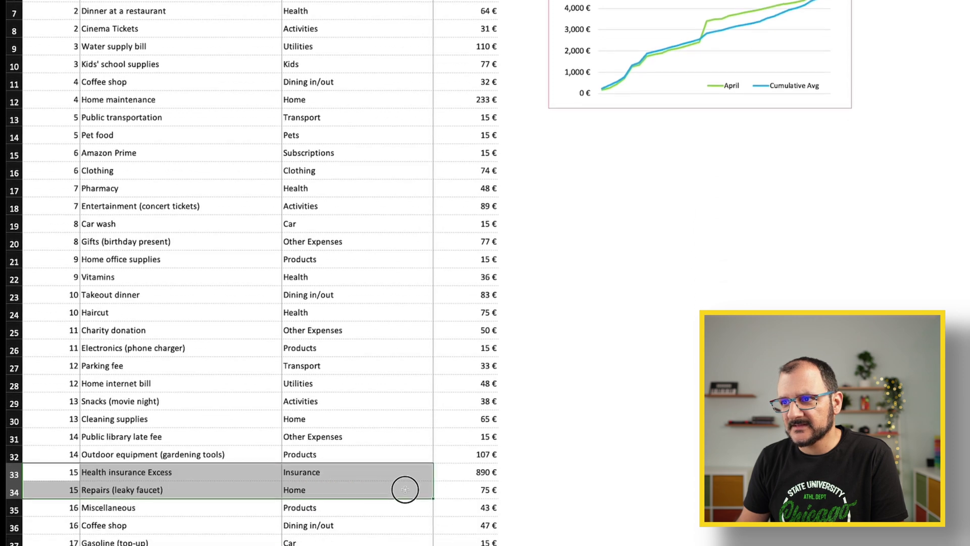
scroll(488, 373, "down", 3)
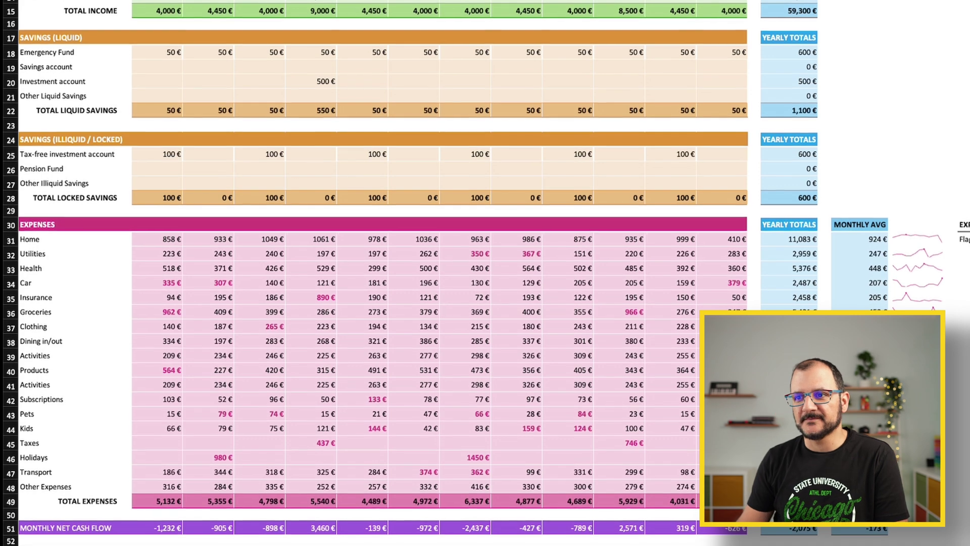
Select the Home to Other Expenses categories and the monthly net cash flow values across months
left_click(43, 239)
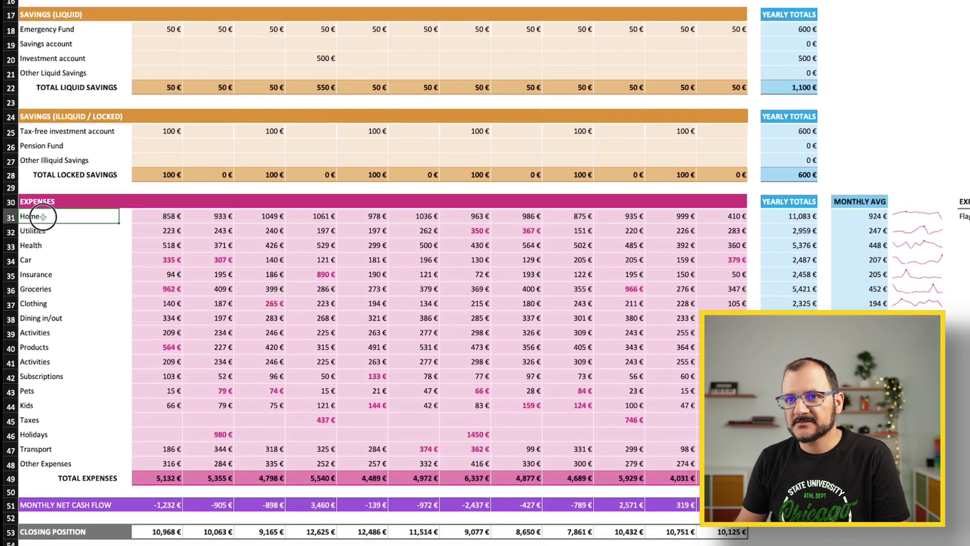
left_click_drag(43, 216, 46, 463)
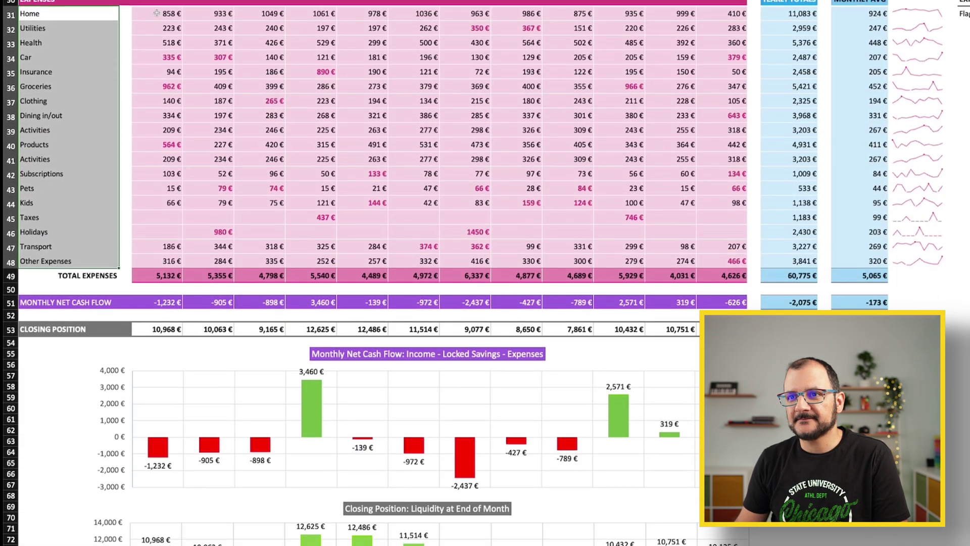
left_click(51, 300)
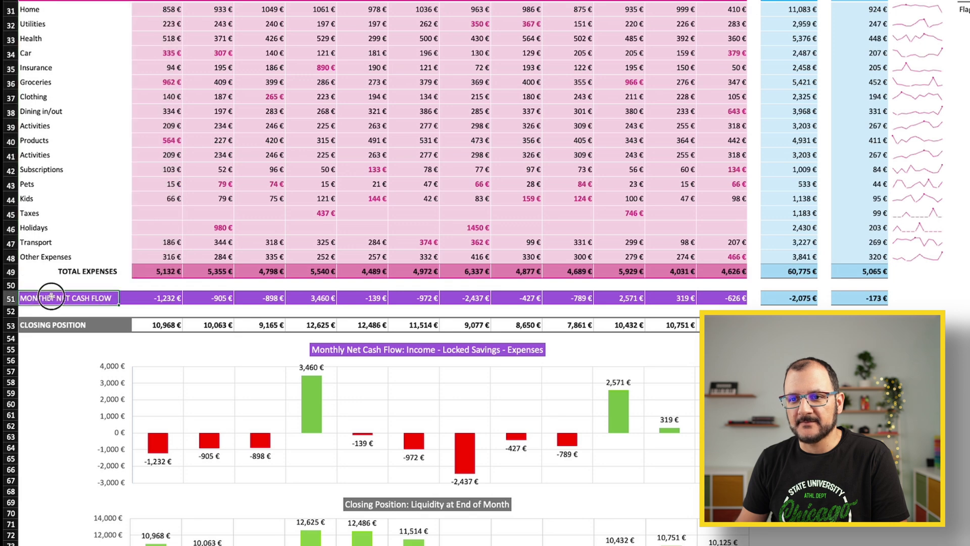
left_click(162, 298)
left_click(158, 325)
left_click(162, 298)
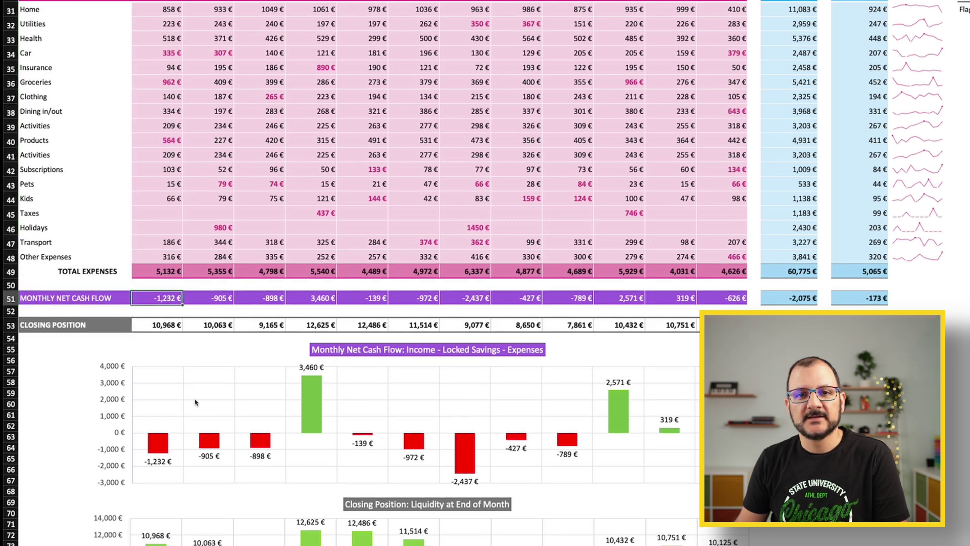
left_click_drag(71, 298, 730, 299)
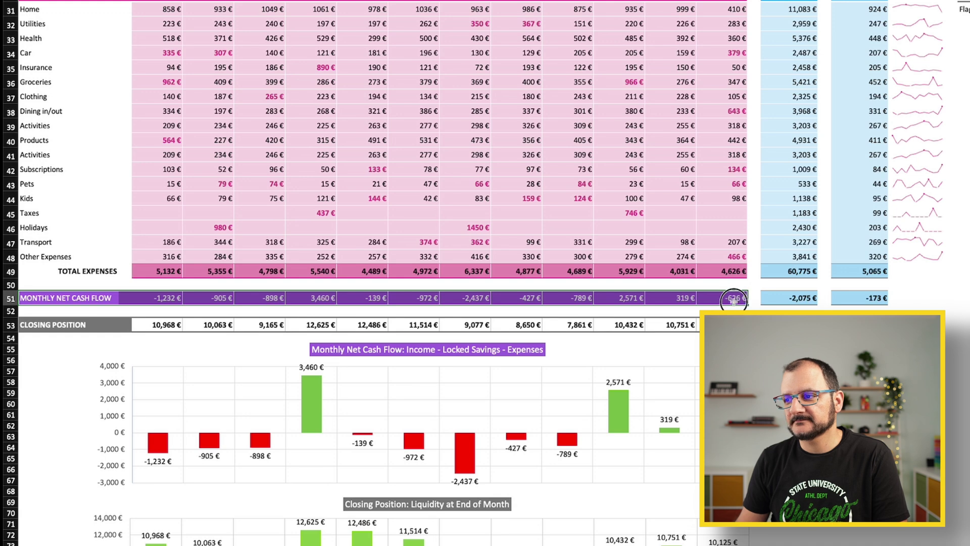
left_click_drag(157, 299, 705, 298)
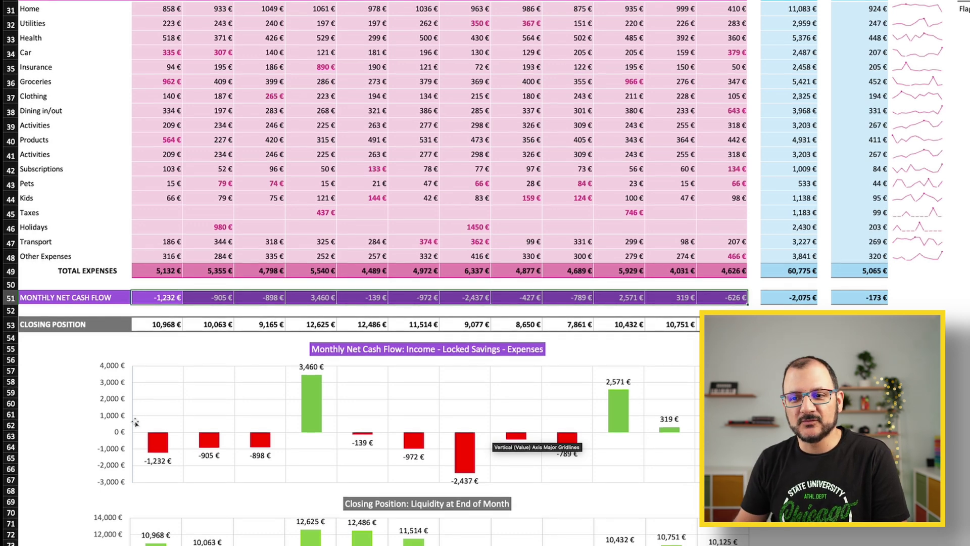
scroll(671, 378, "down", 1)
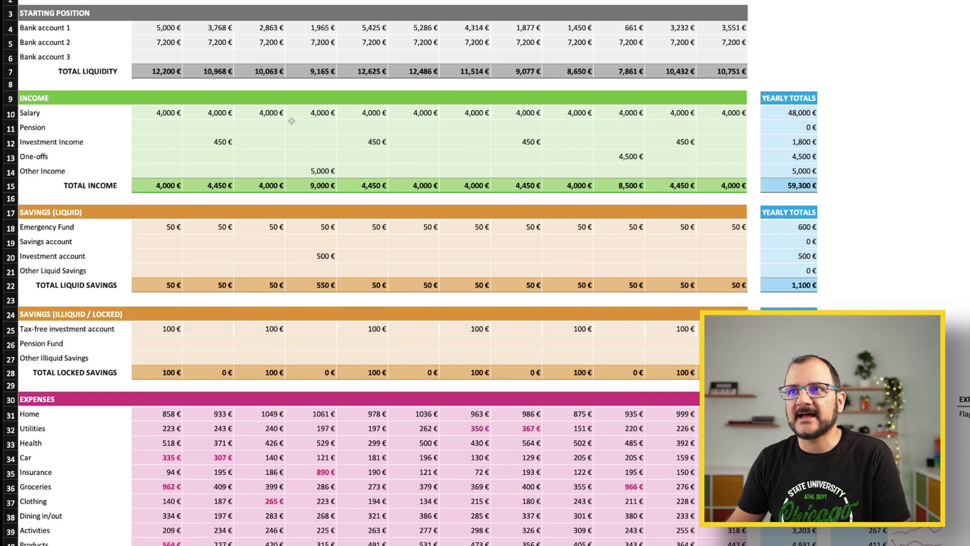
left_click_drag(154, 114, 712, 113)
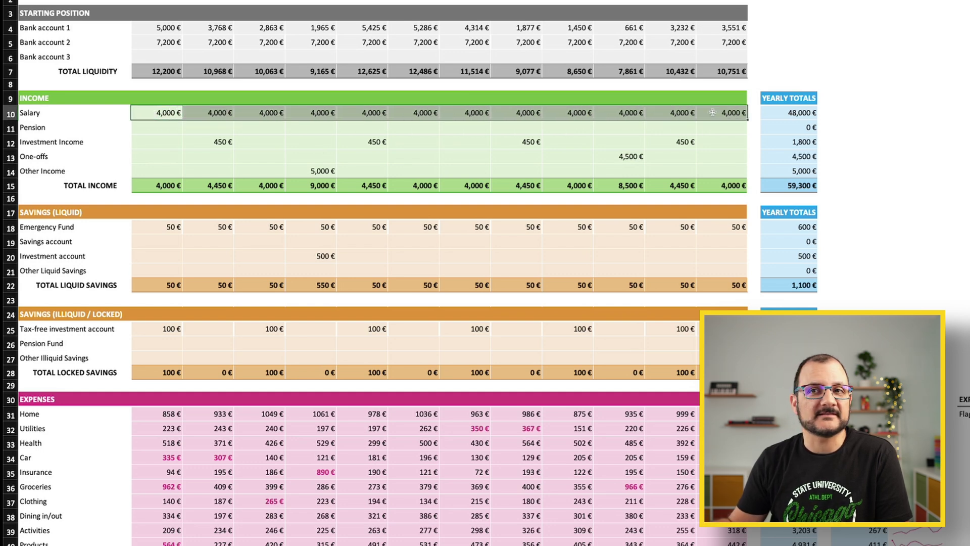
left_click(207, 143)
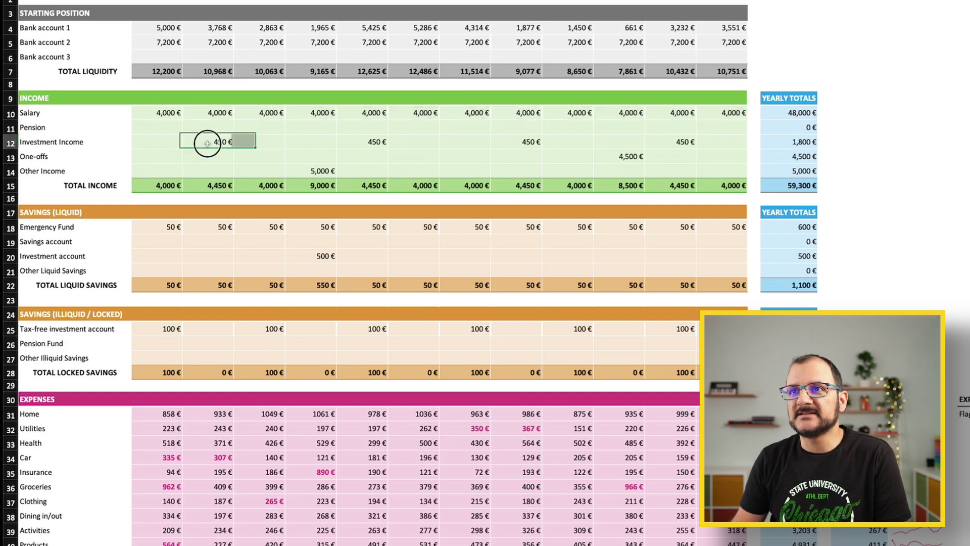
left_click_drag(207, 144, 692, 143)
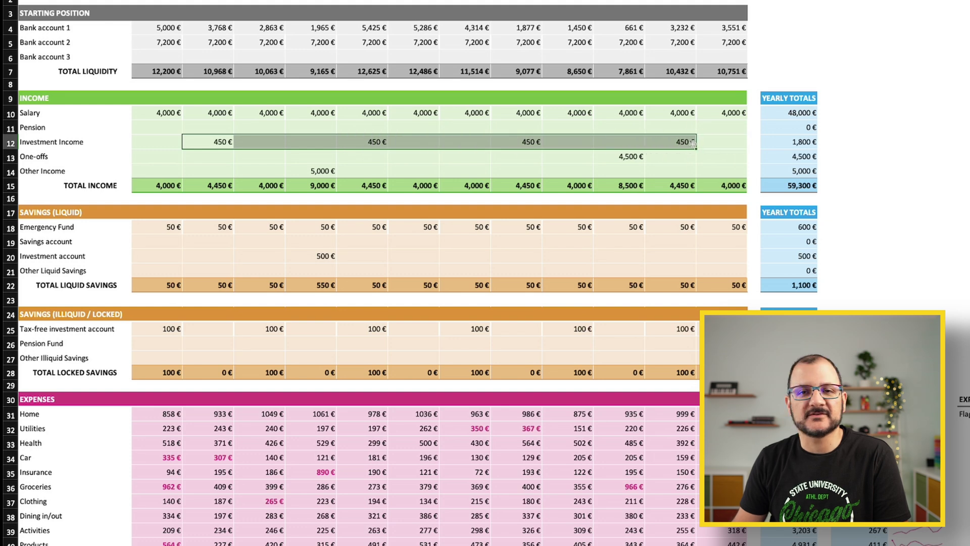
left_click(322, 168)
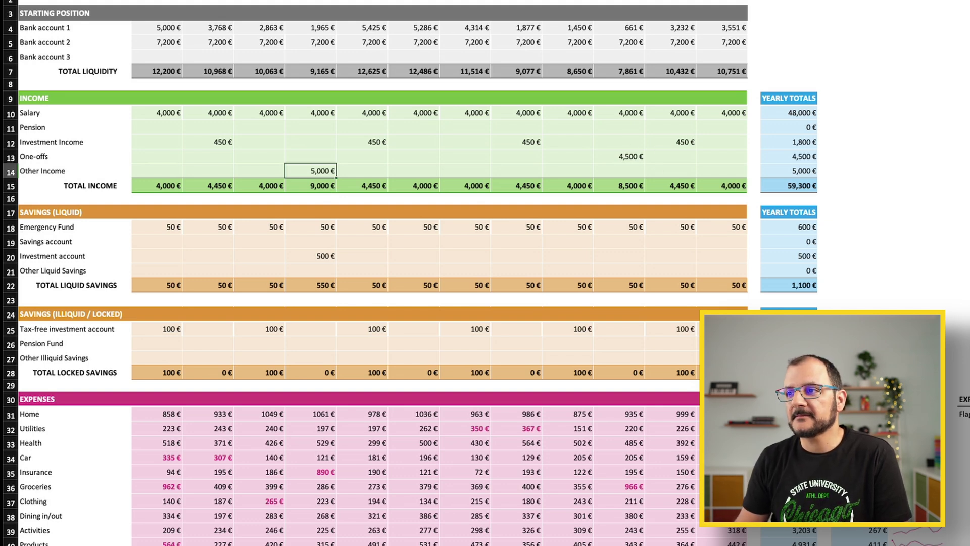
left_click(632, 157)
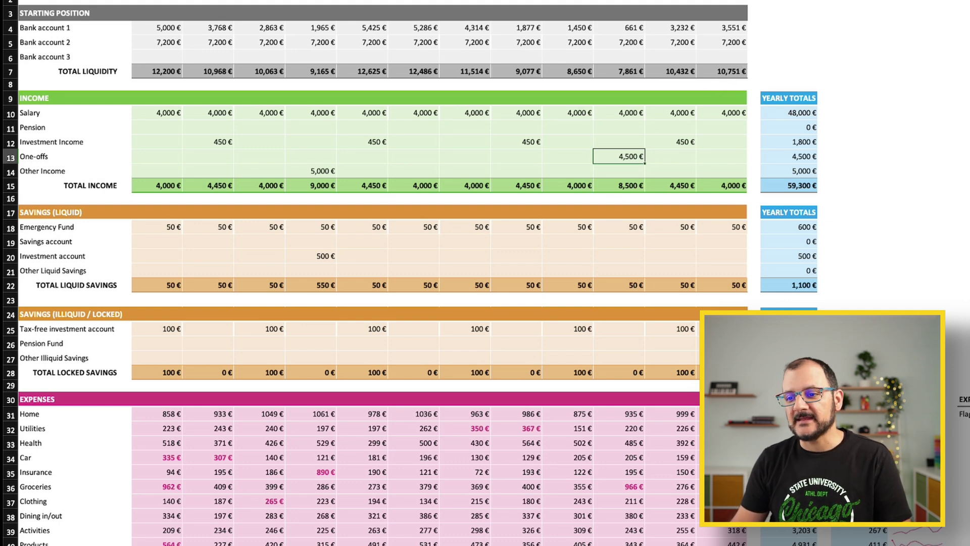
left_click(319, 173)
left_click(568, 157)
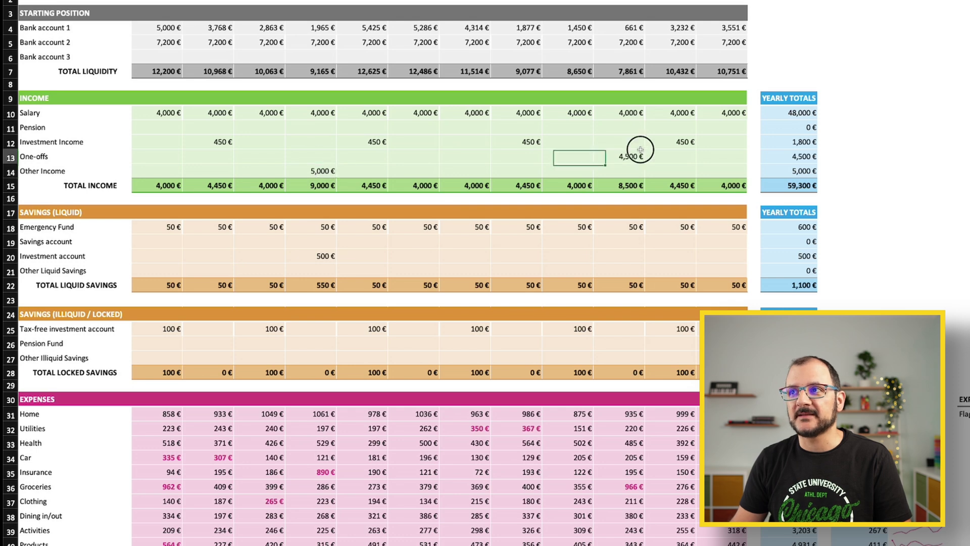
left_click(632, 156)
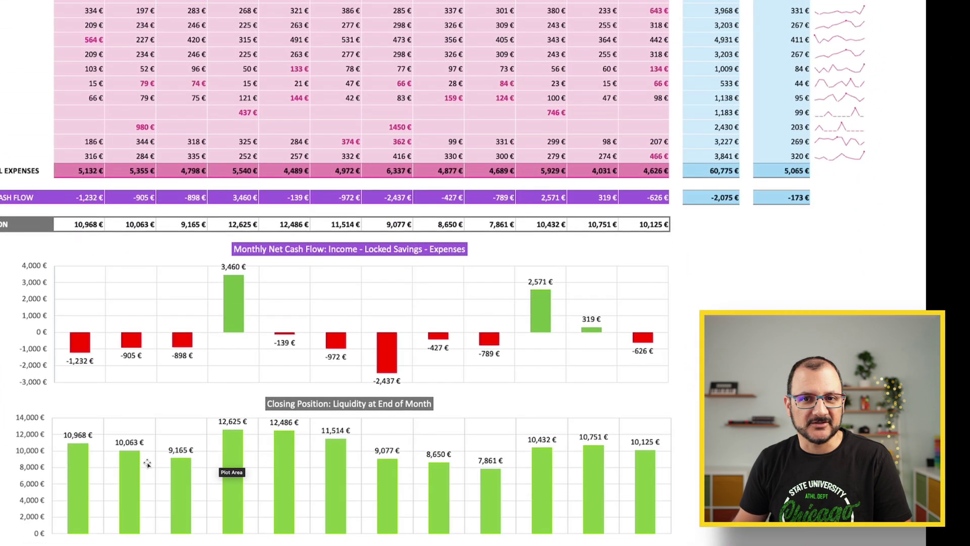
mouse_move(72, 438)
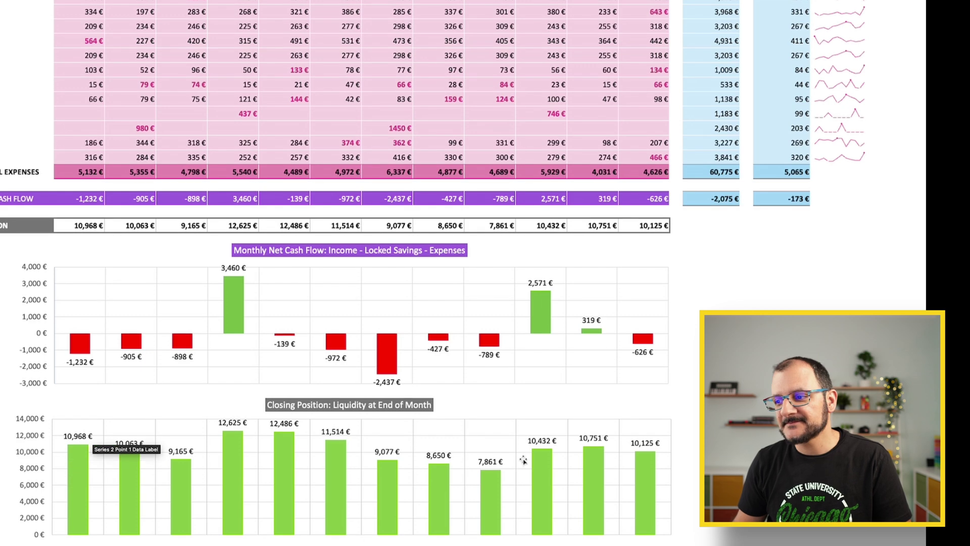
mouse_move(658, 427)
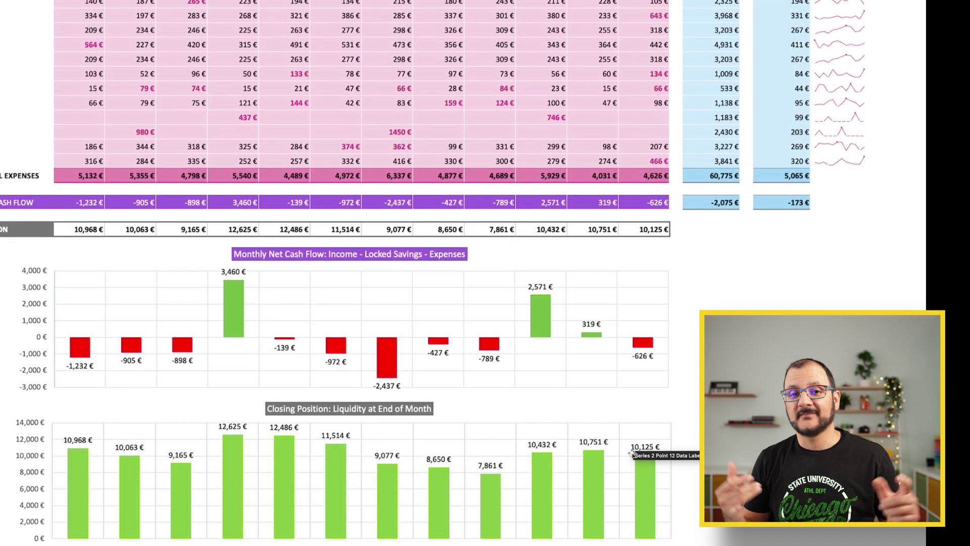
scroll(353, 252, "up", 10)
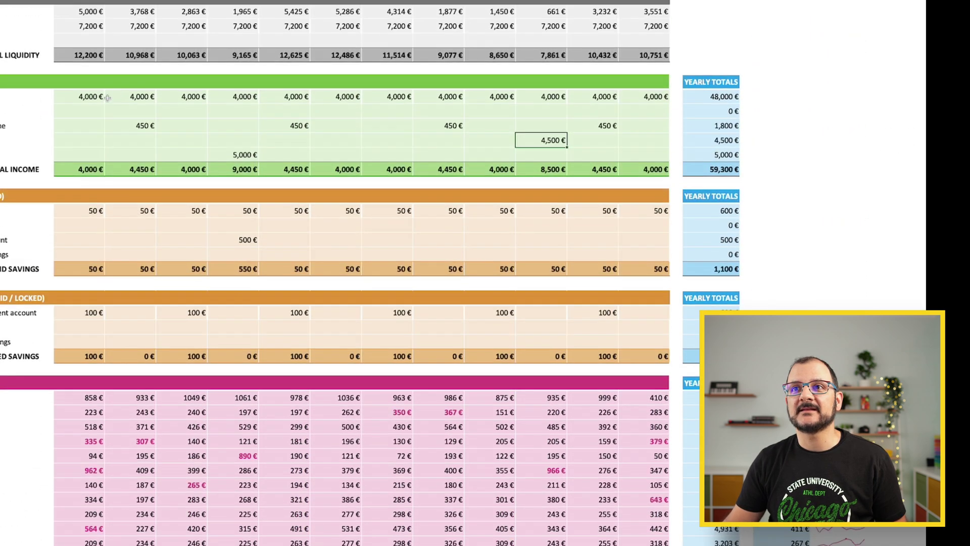
left_click_drag(78, 96, 645, 102)
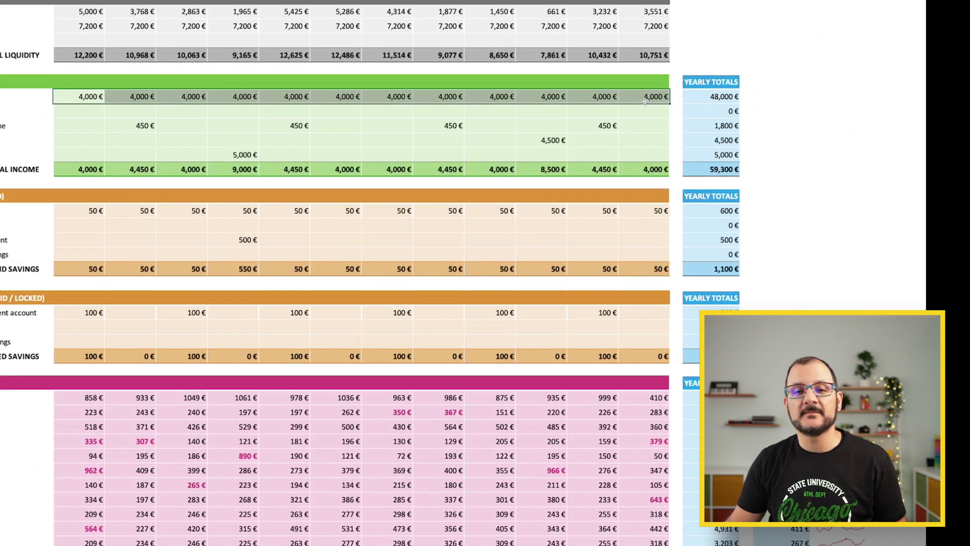